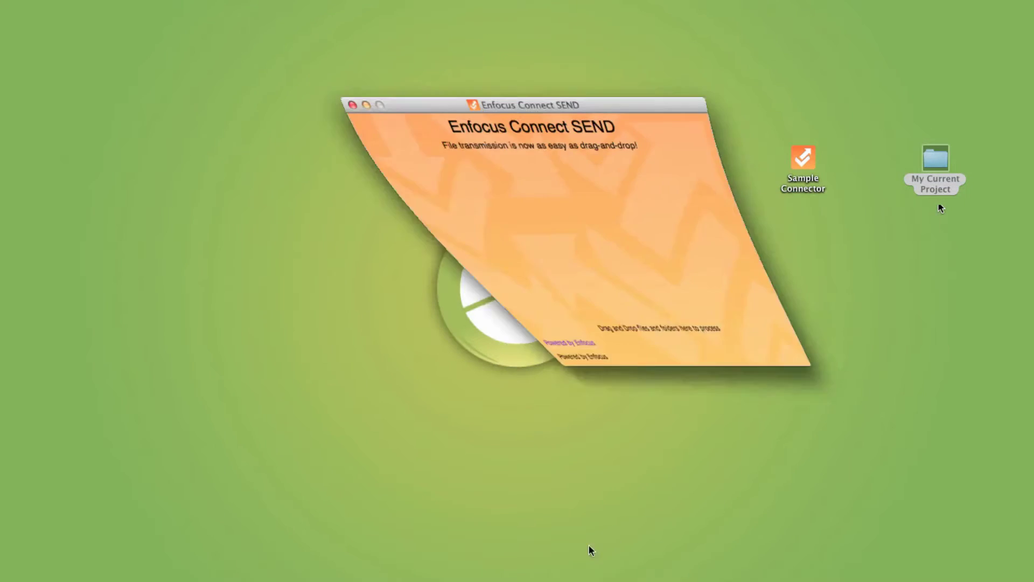
{"action": "left_click", "coordinate": [357, 535]}
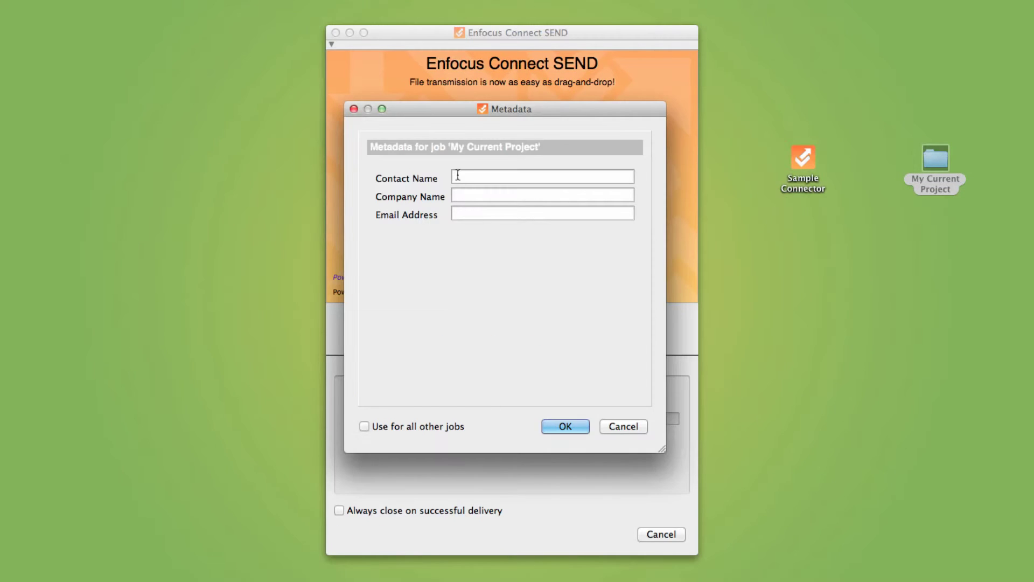
{"action": "type", "text": "Joe"}
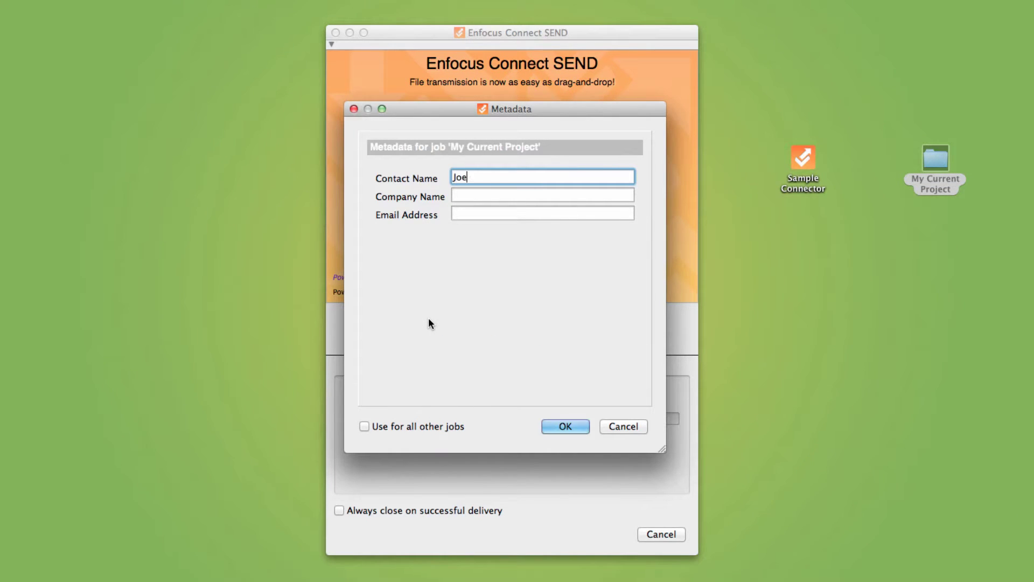
{"action": "type", "text": " Send"}
{"action": "key", "text": "Tab"}
{"action": "type", "text": "Joe's "}
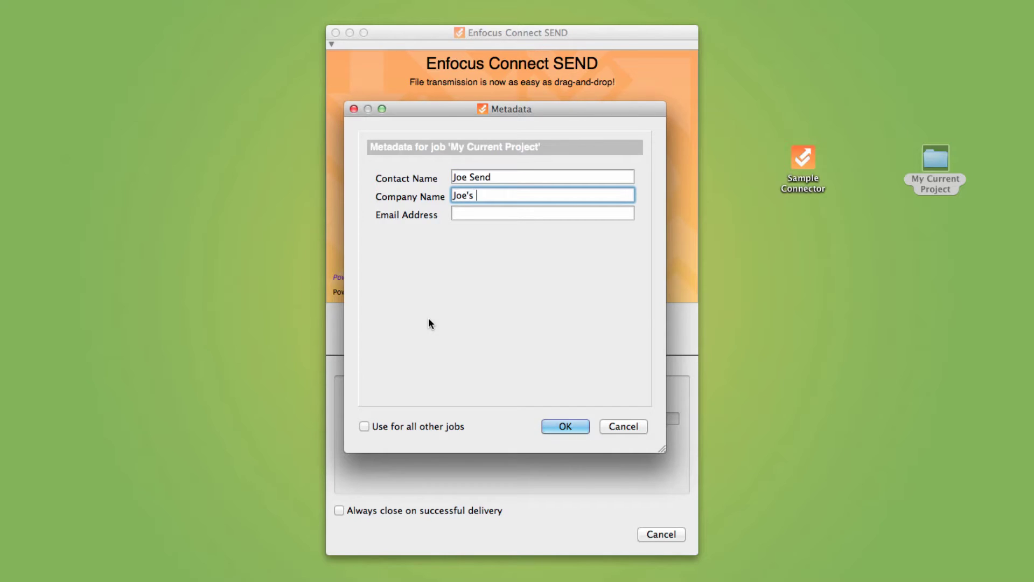
{"action": "type", "text": "Printing"}
{"action": "key", "text": "Tab"}
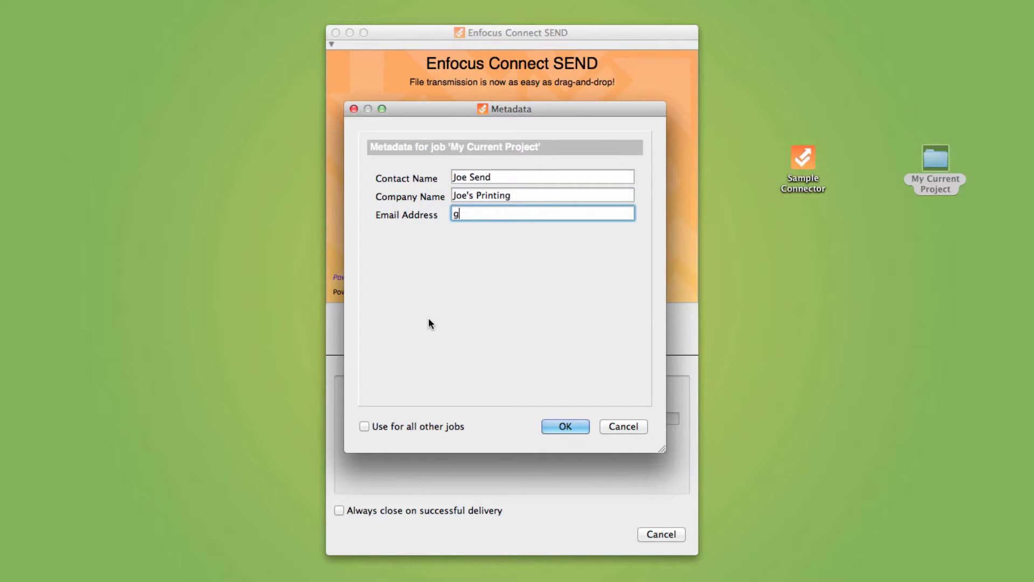
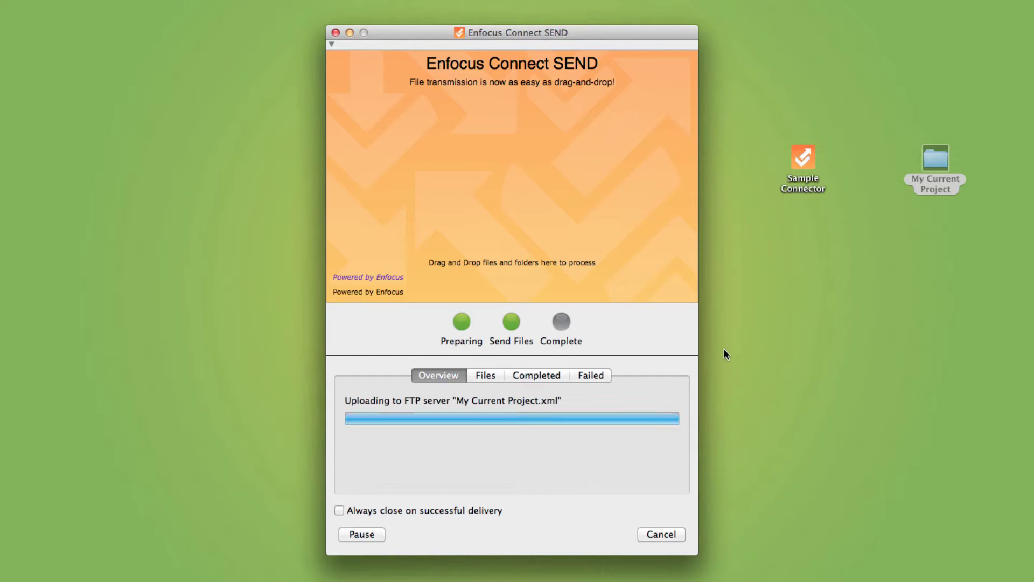
Close the connector window and build the Sample Connector onto the Desktop
{"action": "left_click", "coordinate": [657, 527]}
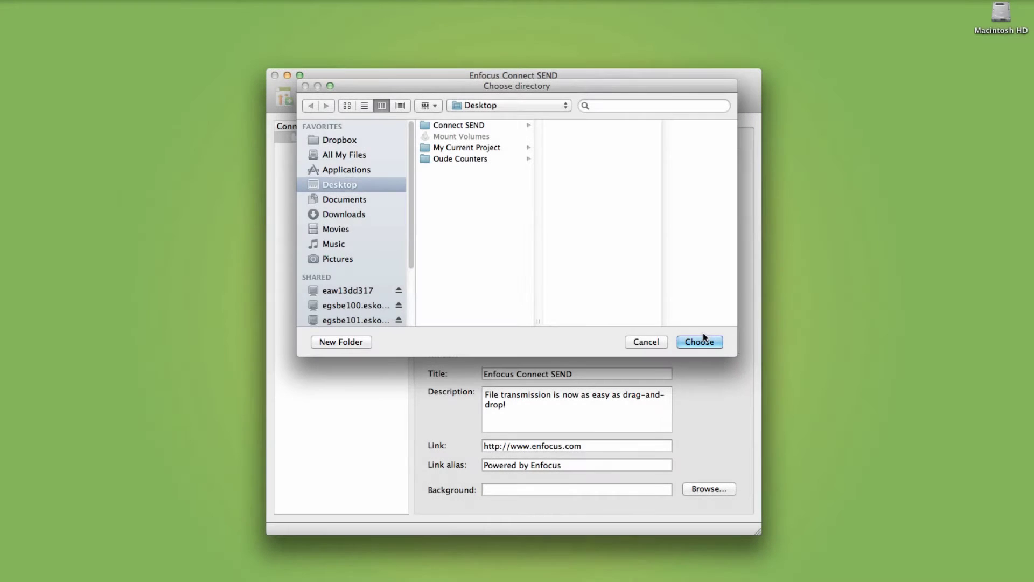
{"action": "left_click", "coordinate": [701, 343]}
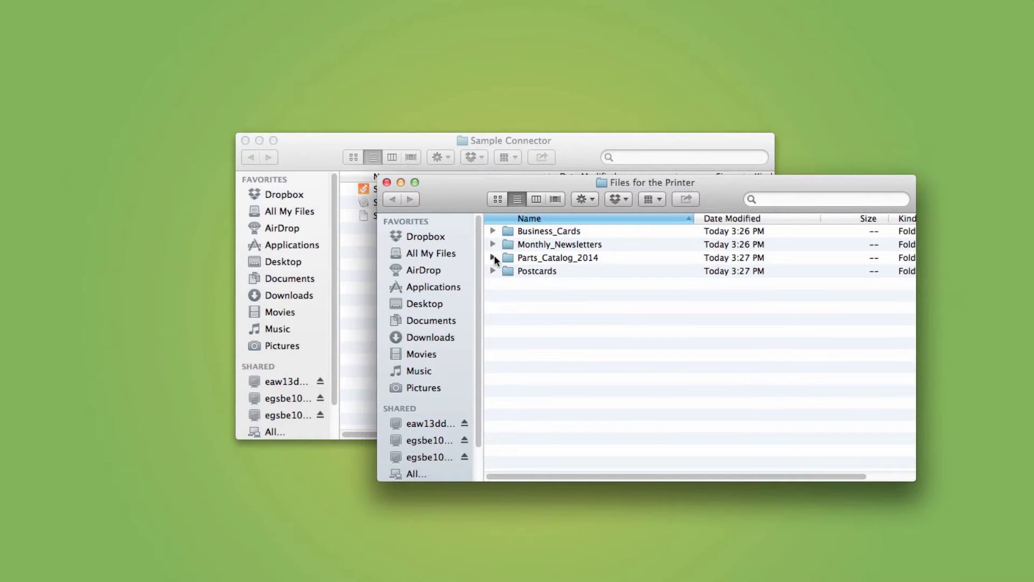
Inspect Parts_Catalog_2014 and Postcards, then drop Files for the Printer onto Sample Connector
{"action": "left_click", "coordinate": [492, 257]}
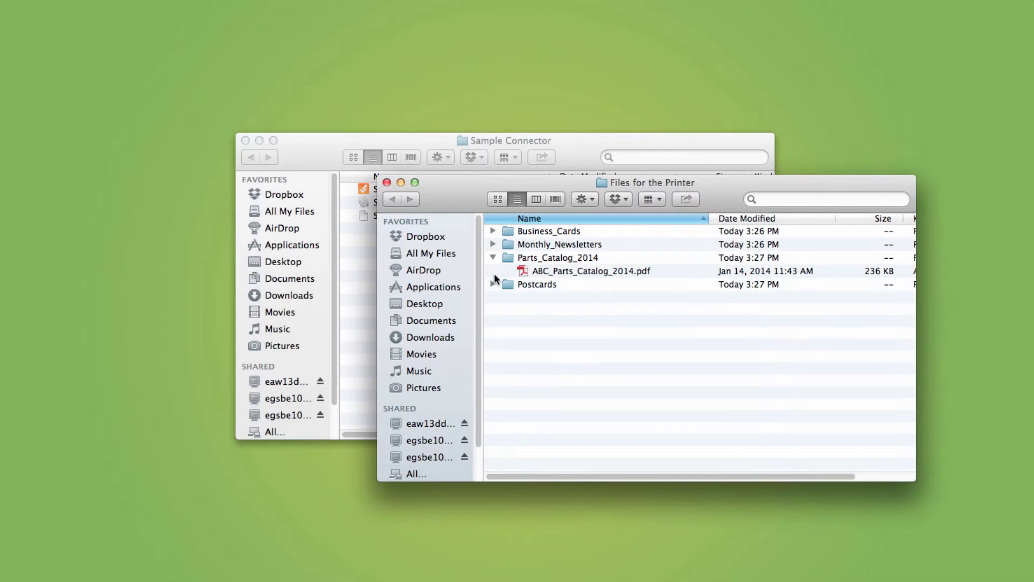
{"action": "left_click", "coordinate": [493, 284]}
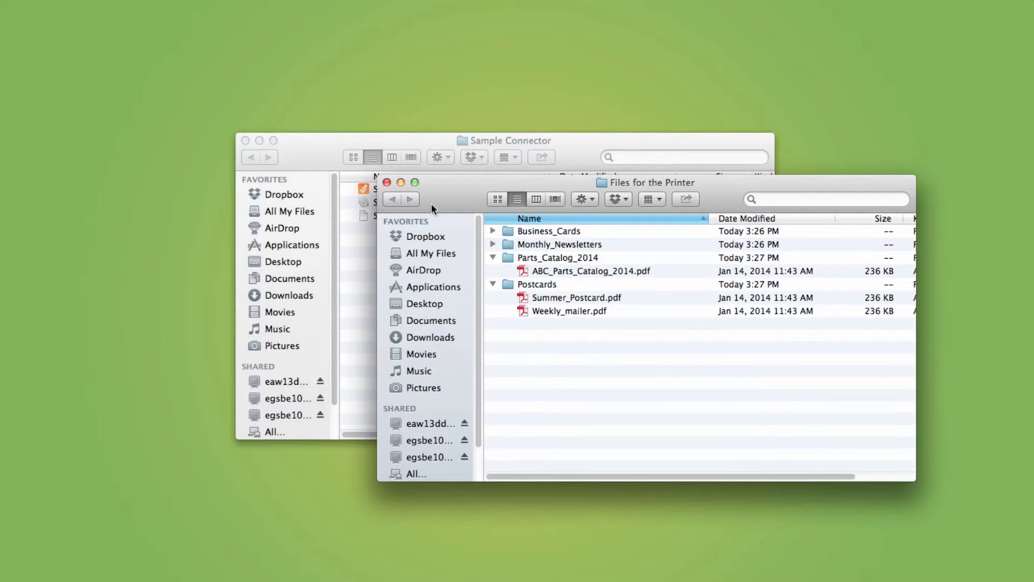
{"action": "left_click", "coordinate": [388, 182]}
{"action": "left_click_drag", "start_coordinate": [869, 215], "coordinate": [442, 186]}
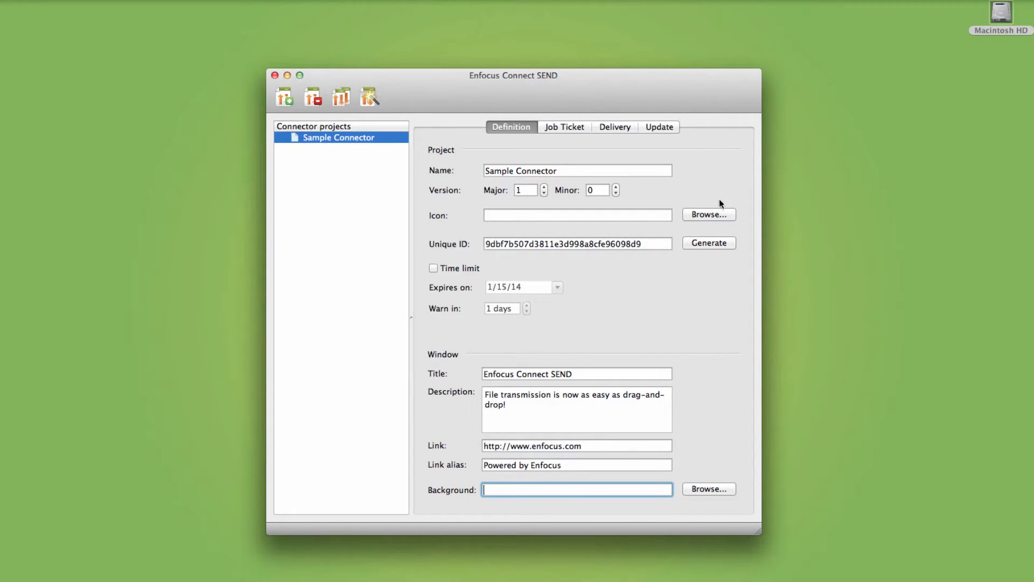
Set enfocus-icon.png as the connector icon and Background_b.png as its background
{"action": "left_click", "coordinate": [716, 212]}
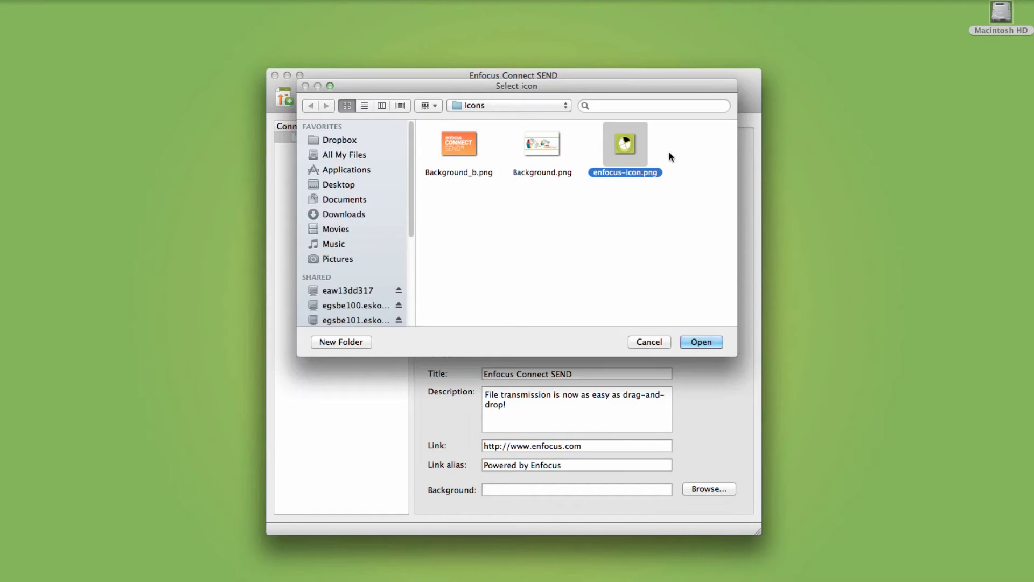
{"action": "left_click", "coordinate": [709, 342]}
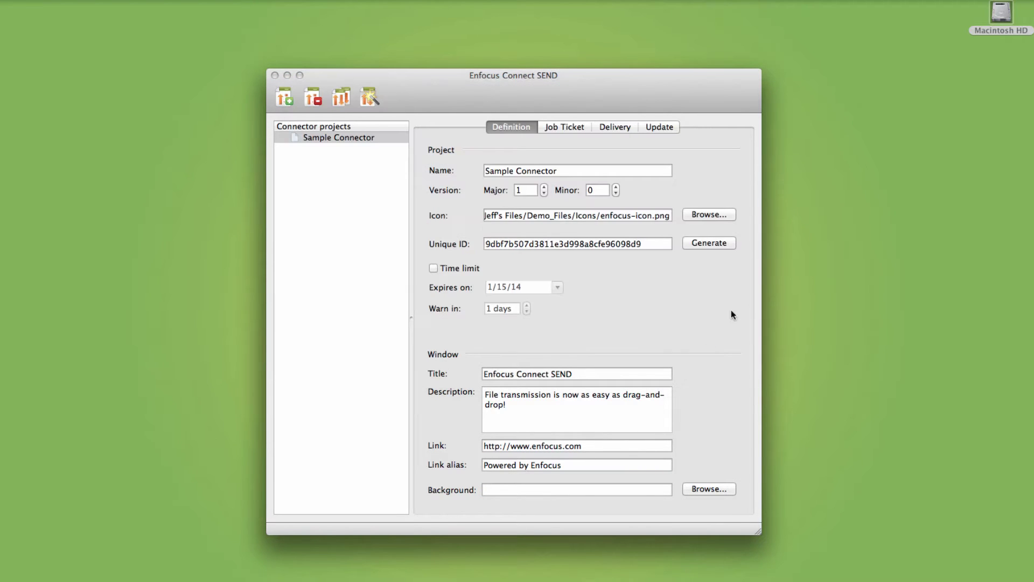
{"action": "left_click", "coordinate": [719, 488]}
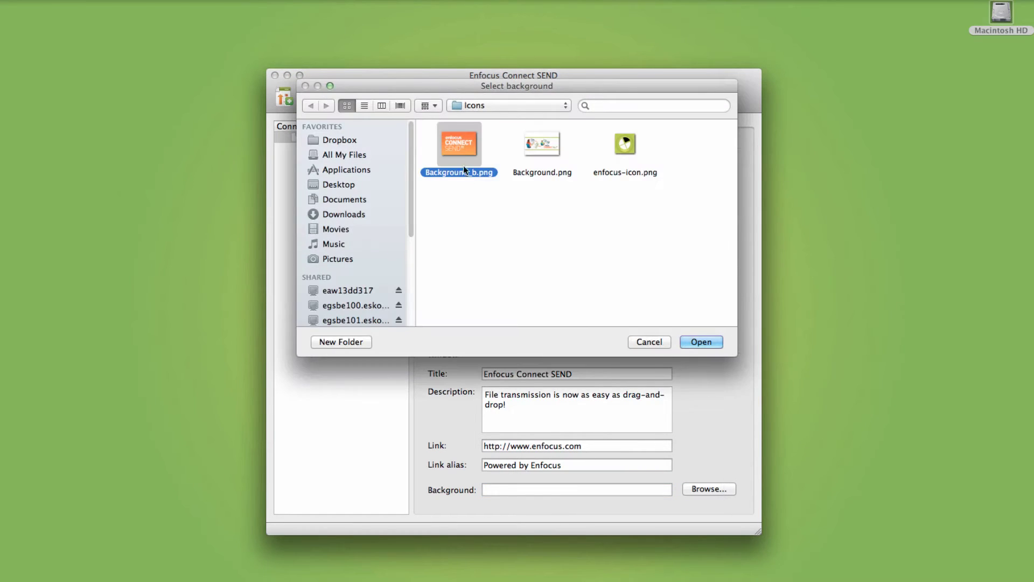
{"action": "left_click", "coordinate": [693, 339]}
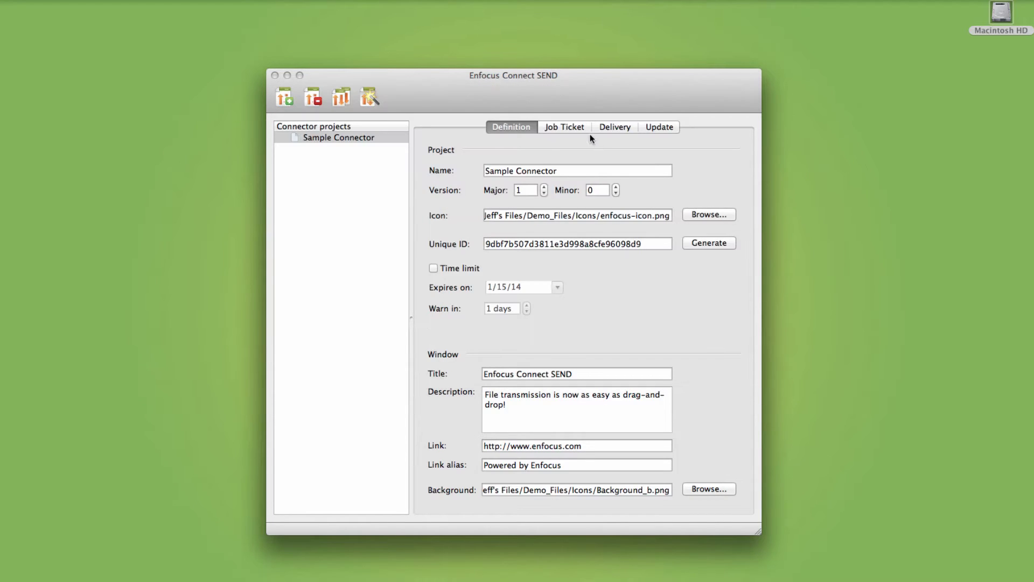
Keep FTP as the delivery method and enable email notification after delivery
{"action": "left_click", "coordinate": [566, 129]}
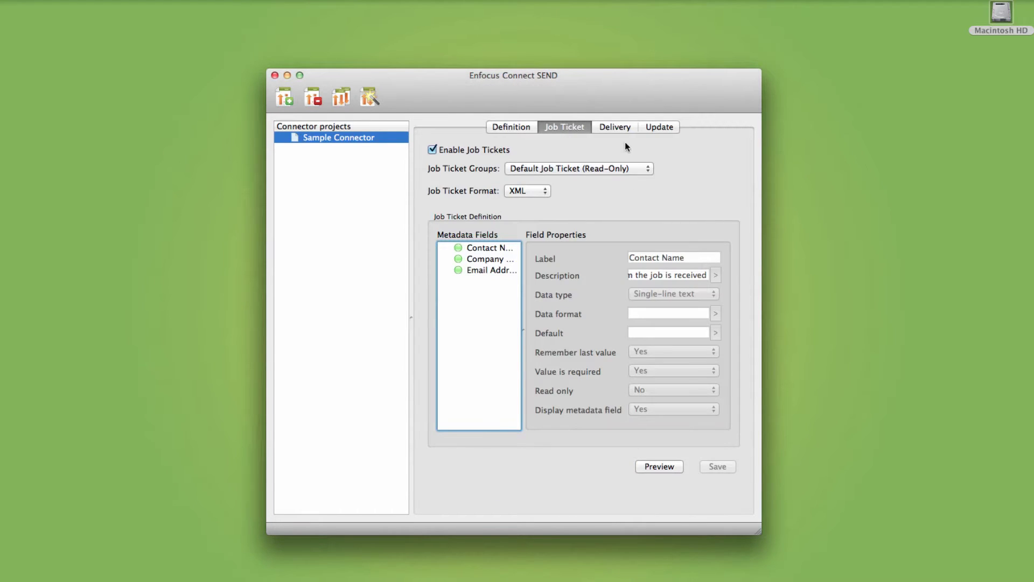
{"action": "left_click", "coordinate": [619, 128]}
{"action": "left_click", "coordinate": [566, 266]}
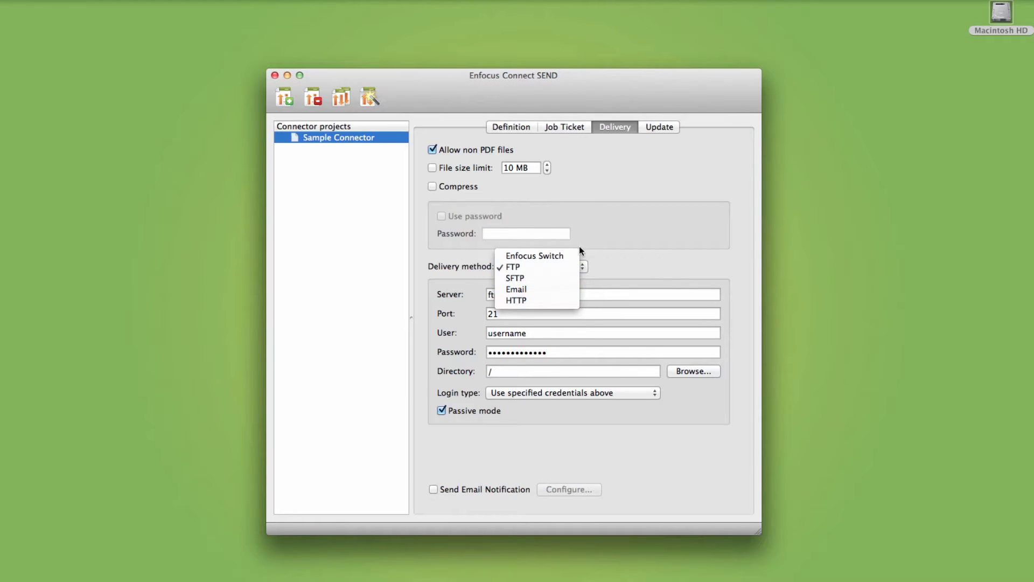
{"action": "left_click", "coordinate": [613, 216]}
{"action": "left_click", "coordinate": [434, 489]}
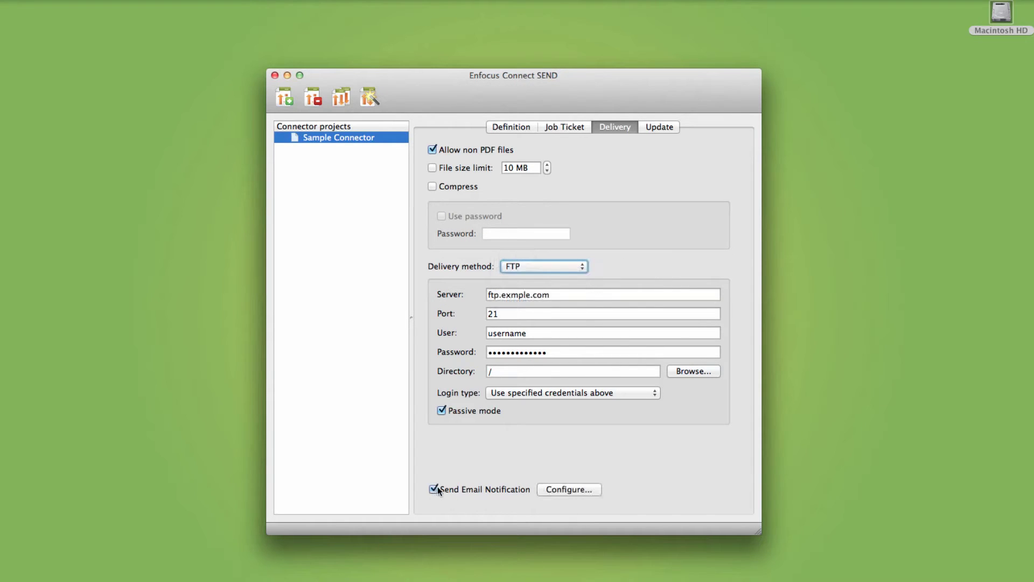
{"action": "left_click", "coordinate": [552, 490]}
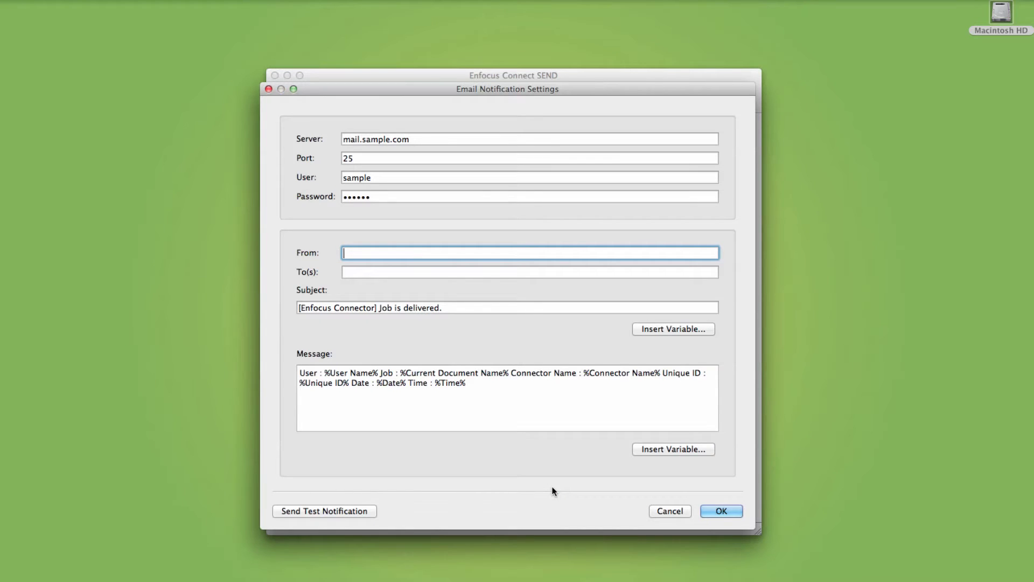
Accept and close the Email Notification Settings
{"action": "left_click", "coordinate": [717, 511]}
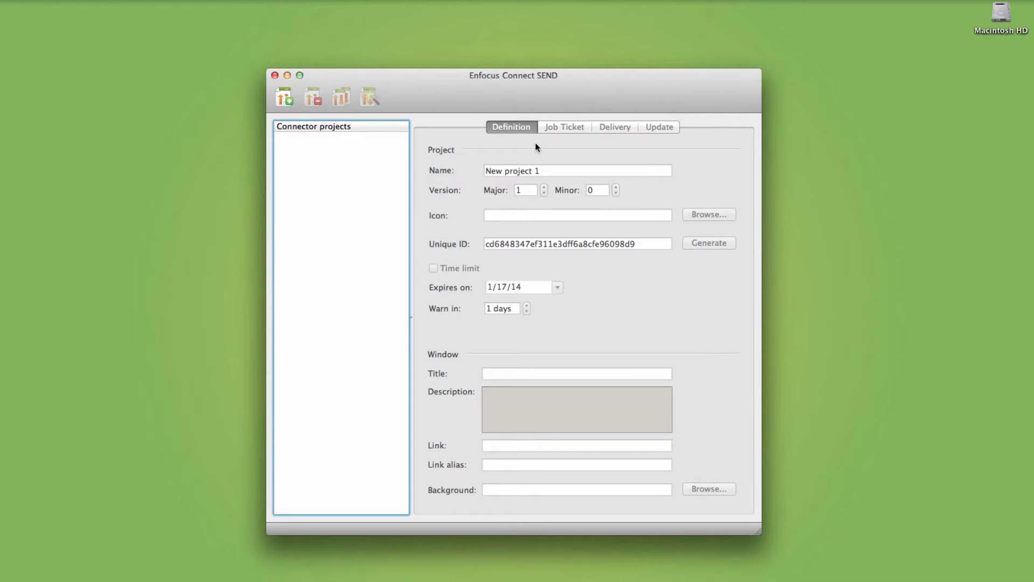
Add a new connector project named 'Files to Enfocus', keeping version 1.0
{"action": "left_click", "coordinate": [285, 99]}
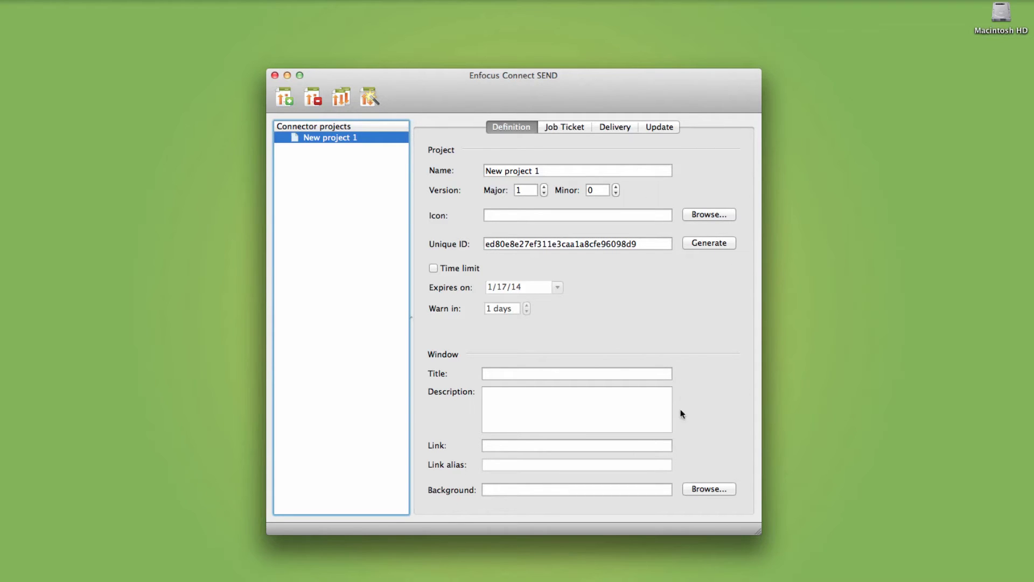
{"action": "key", "text": "Tab"}
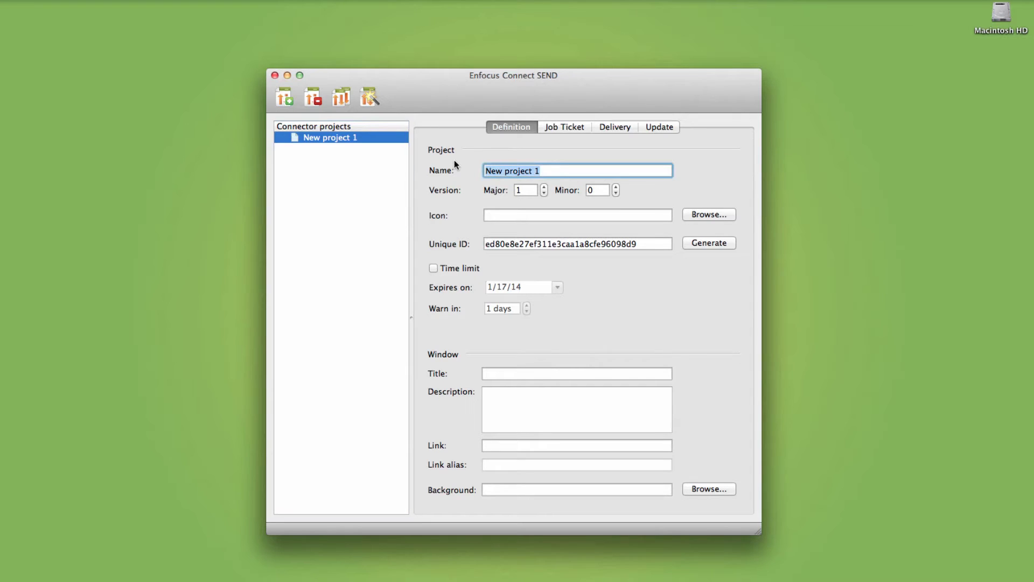
{"action": "type", "text": "Files"}
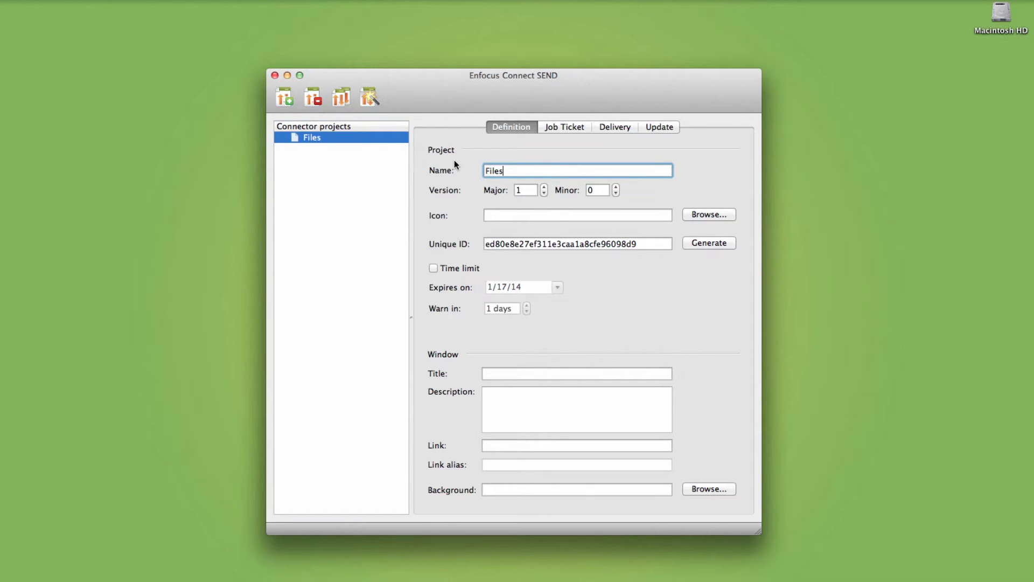
{"action": "type", "text": " to Enfocus"}
{"action": "key", "text": "Tab"}
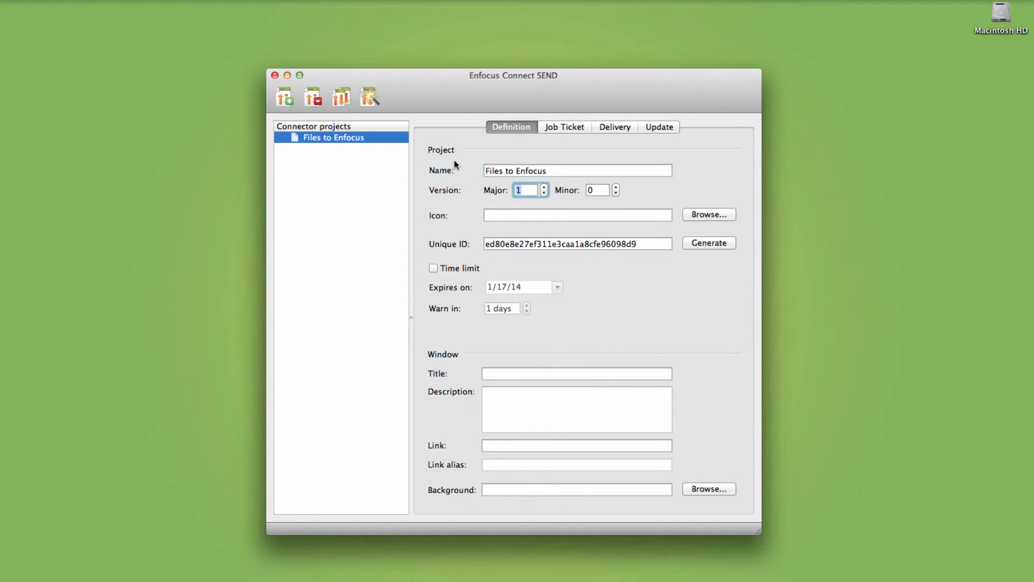
{"action": "left_click", "coordinate": [722, 488]}
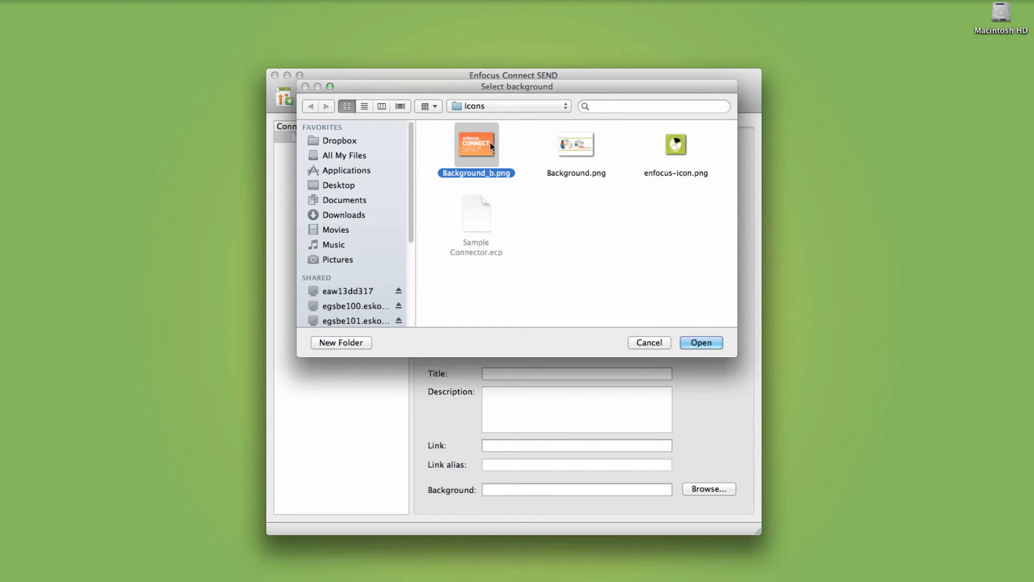
{"action": "left_click", "coordinate": [701, 342]}
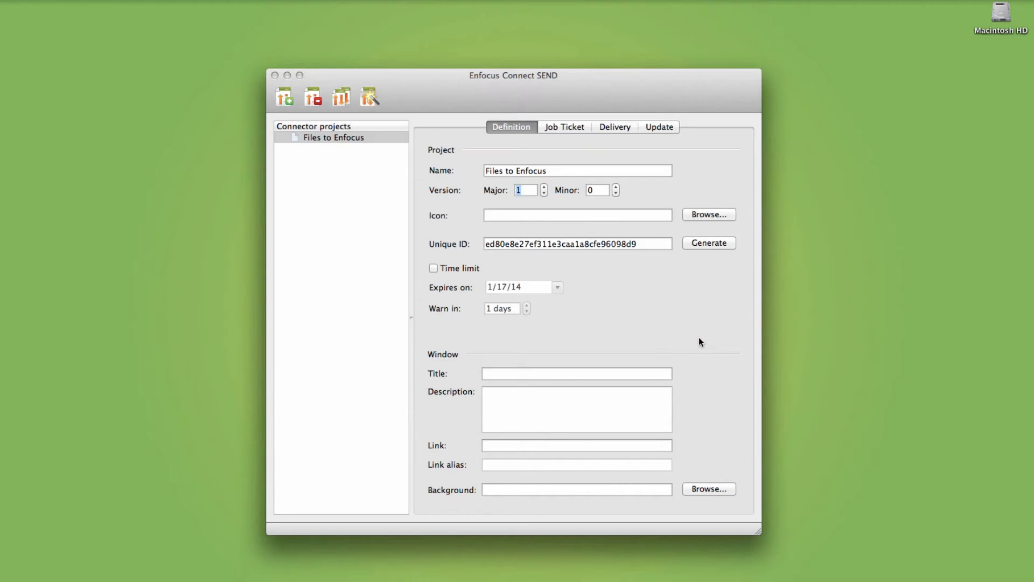
{"action": "left_click", "coordinate": [703, 212]}
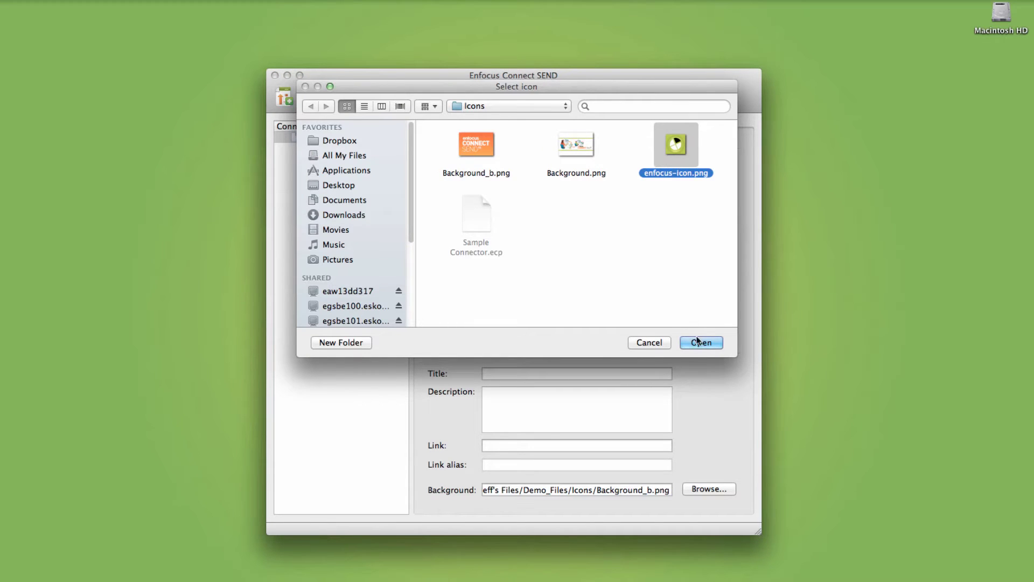
{"action": "left_click", "coordinate": [699, 340]}
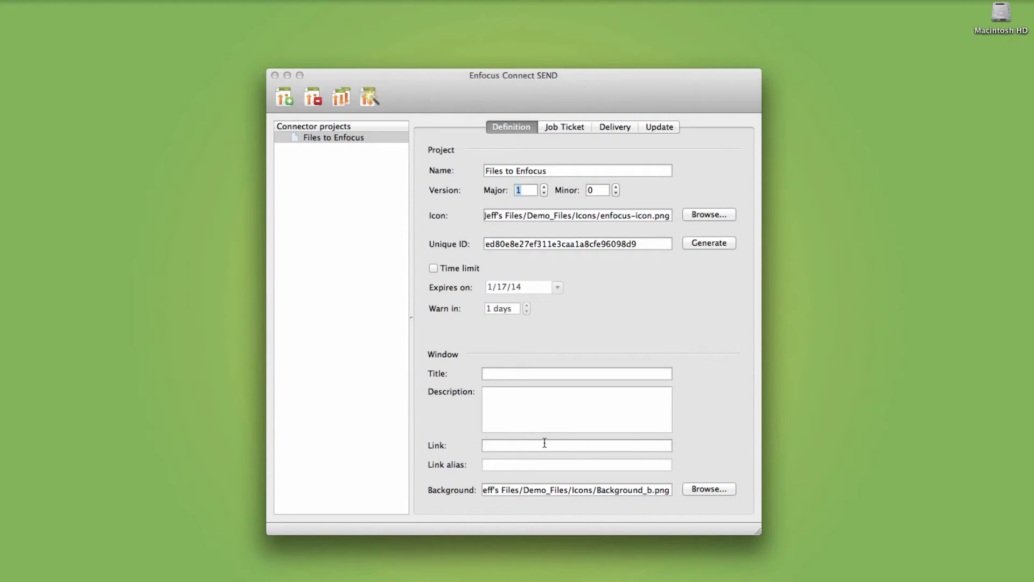
{"action": "left_click", "coordinate": [545, 444]}
{"action": "type", "text": "www.enfo"}
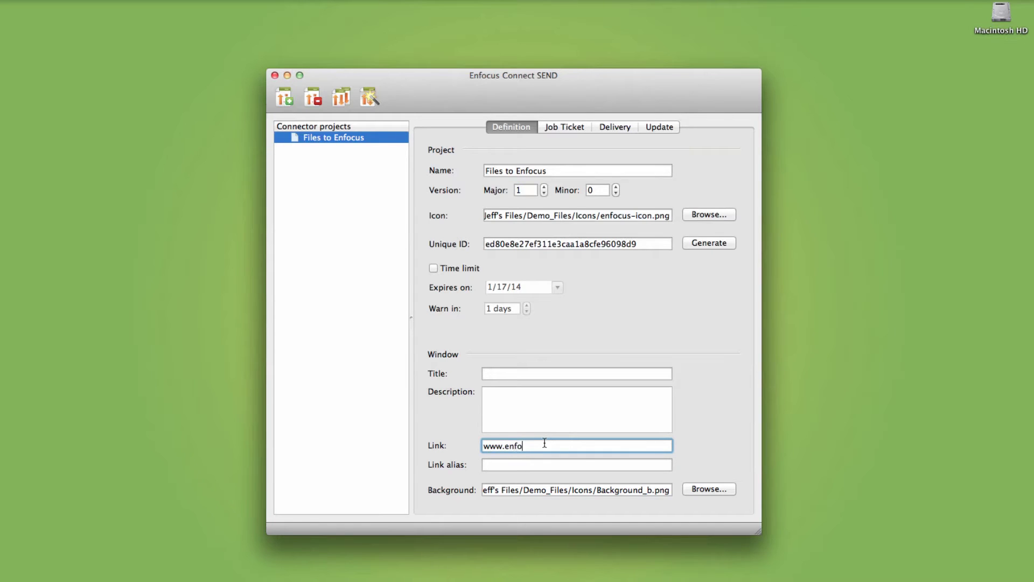
{"action": "type", "text": "cus.com"}
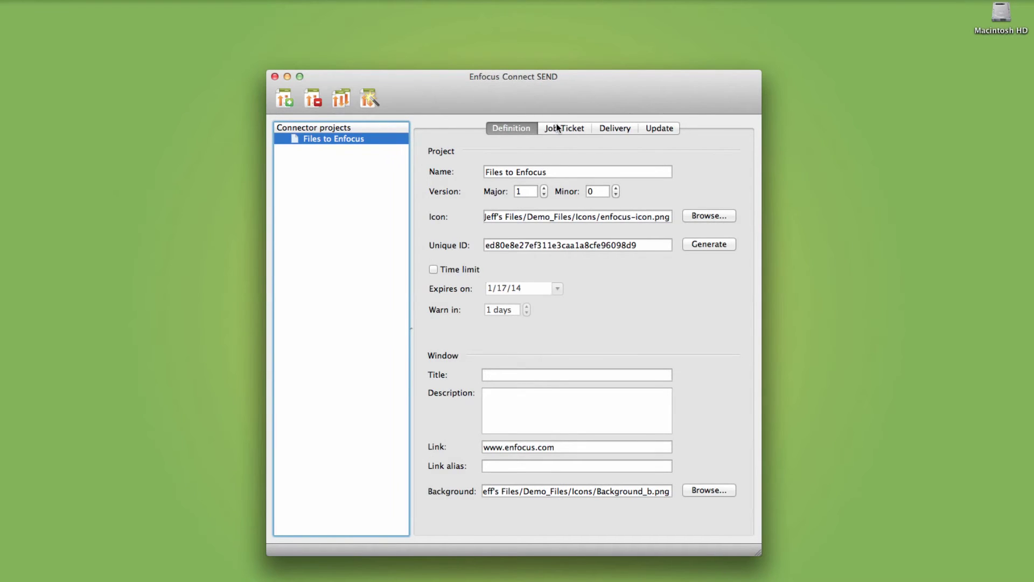
Enable job tickets using the Enfocus Job Tickets group in XML format
{"action": "left_click", "coordinate": [558, 127]}
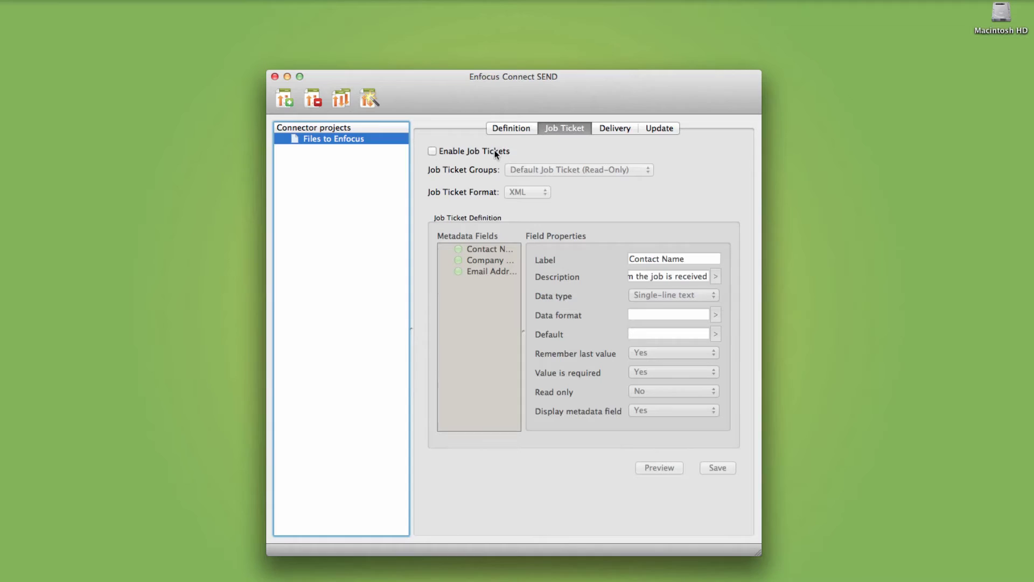
{"action": "left_click", "coordinate": [471, 150]}
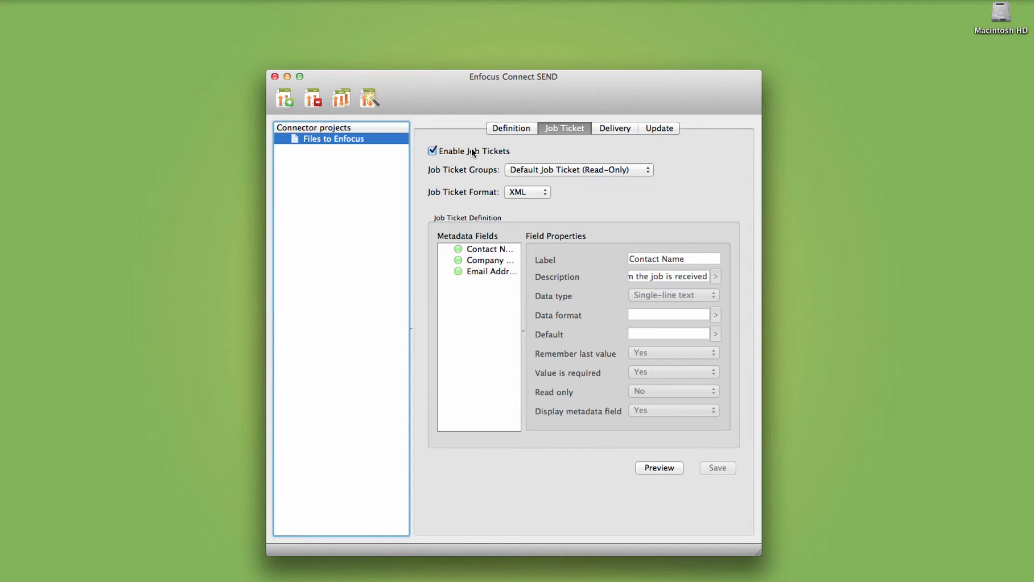
{"action": "left_click", "coordinate": [548, 172]}
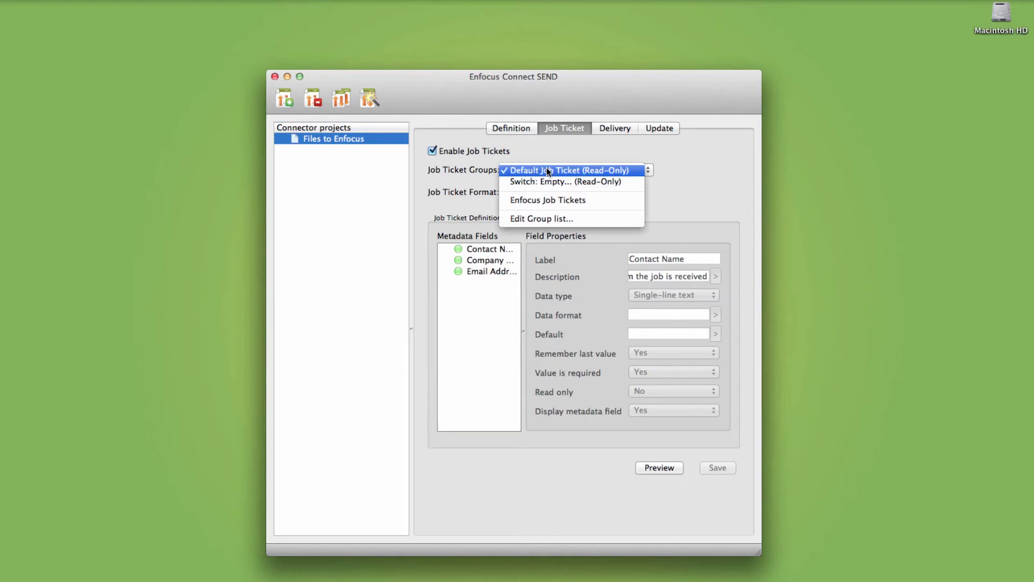
{"action": "left_click", "coordinate": [543, 200]}
{"action": "left_click", "coordinate": [546, 197]}
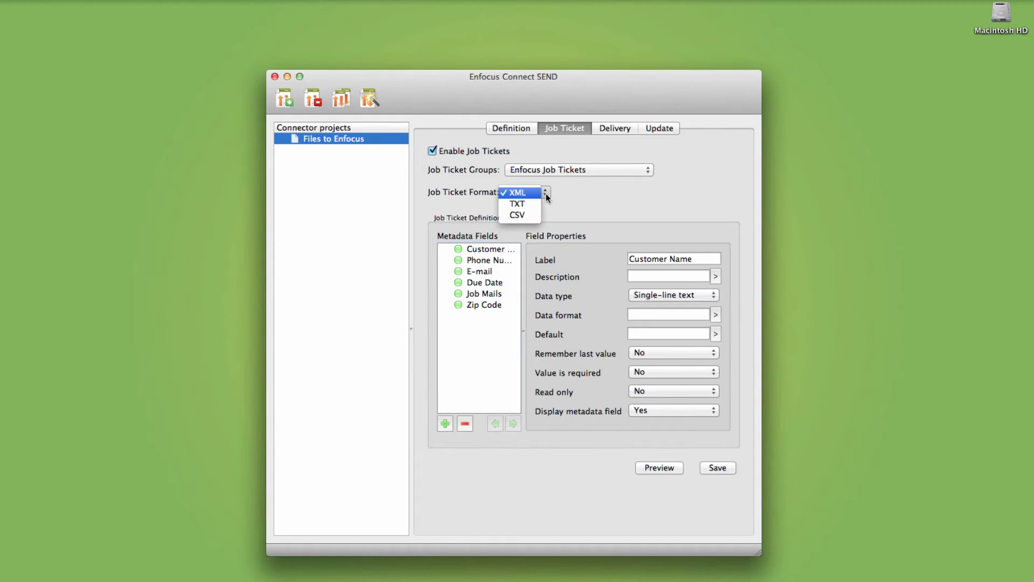
{"action": "left_click", "coordinate": [545, 192]}
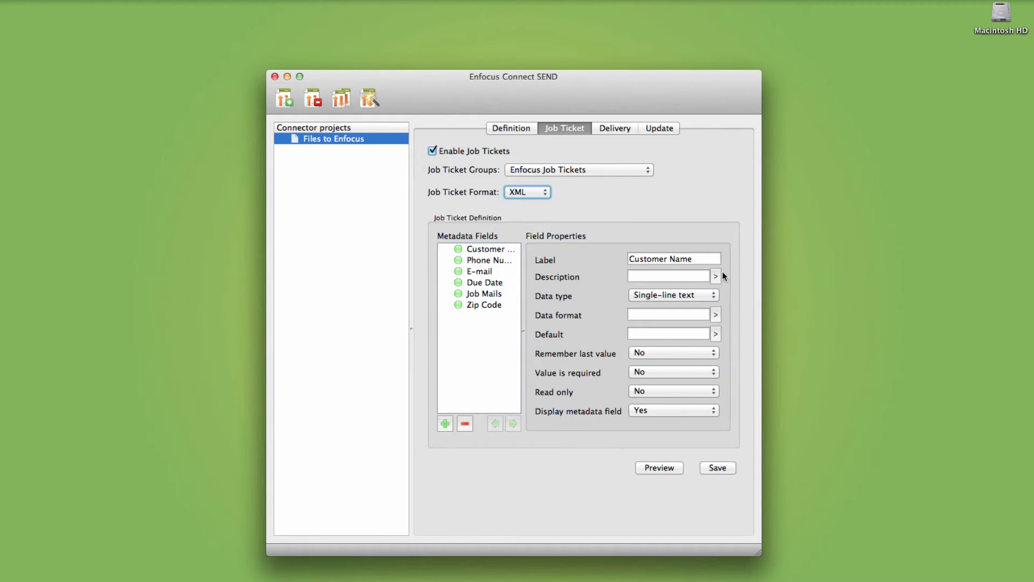
Review the Customer Name, Phone Number, E-mail and Due Date ticket fields, keeping single-line text
{"action": "left_click", "coordinate": [712, 295]}
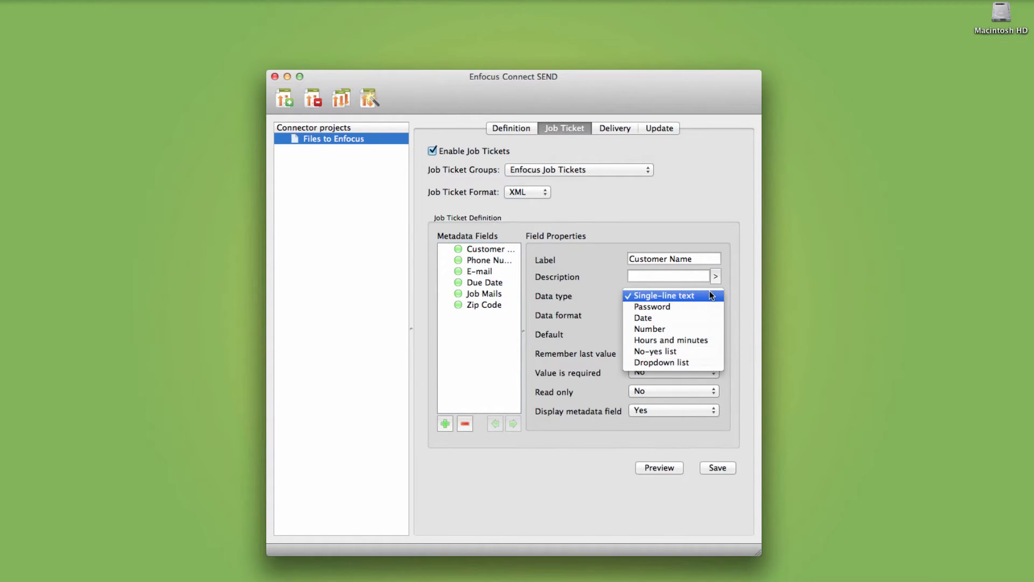
{"action": "left_click", "coordinate": [711, 295]}
{"action": "left_click", "coordinate": [483, 250]}
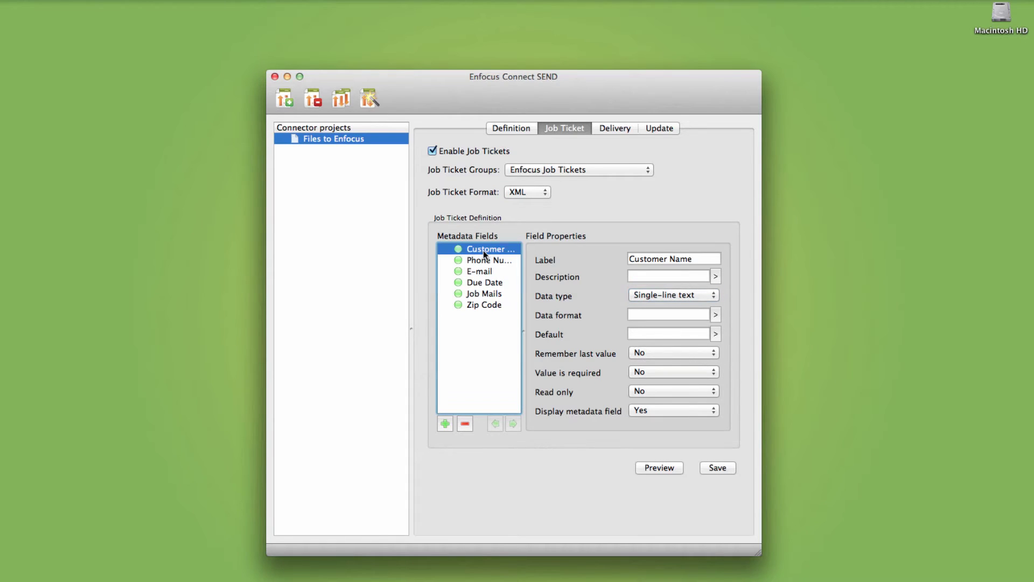
{"action": "left_click", "coordinate": [488, 258]}
{"action": "left_click", "coordinate": [488, 270]}
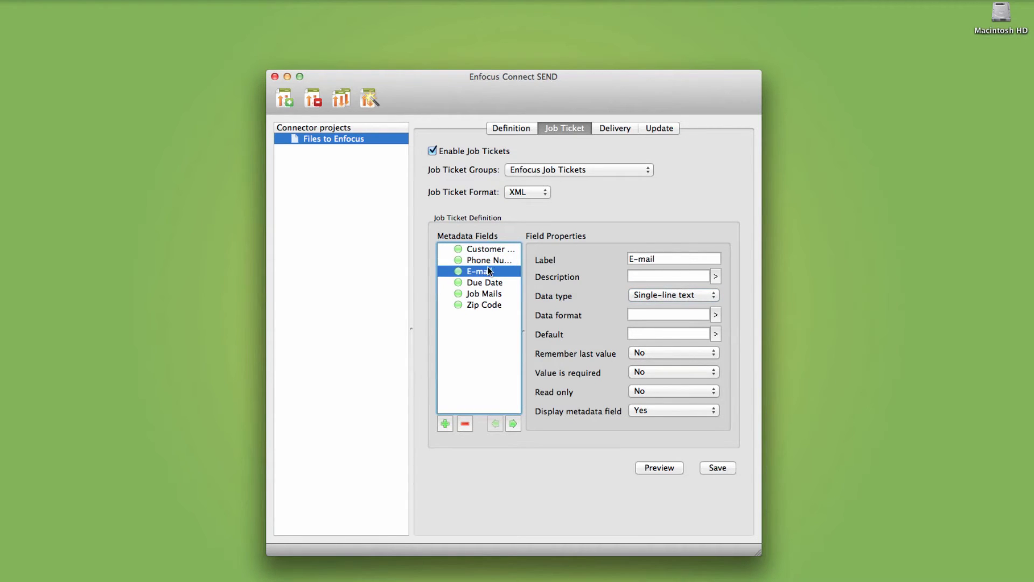
{"action": "left_click", "coordinate": [494, 284]}
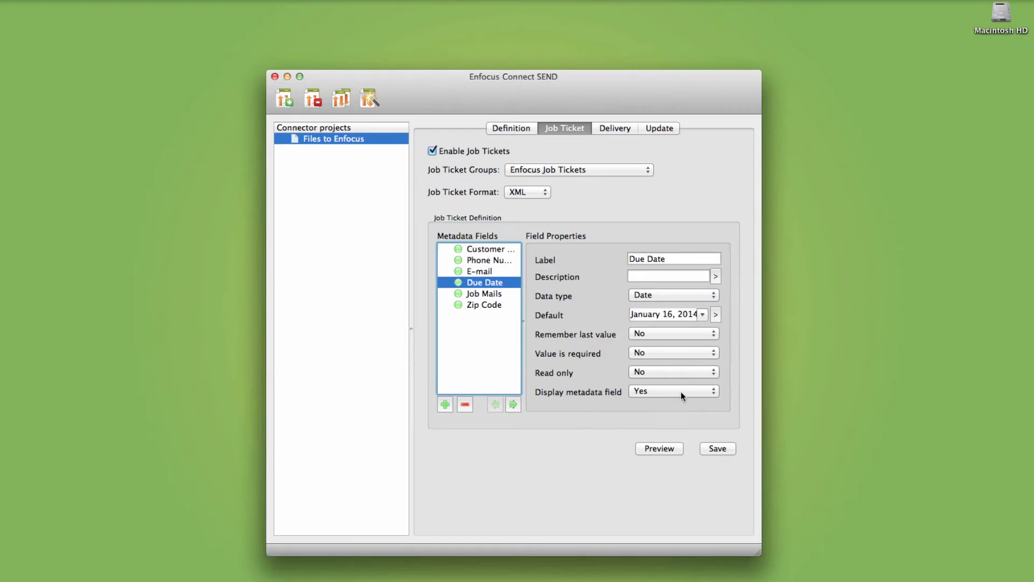
{"action": "left_click", "coordinate": [671, 449]}
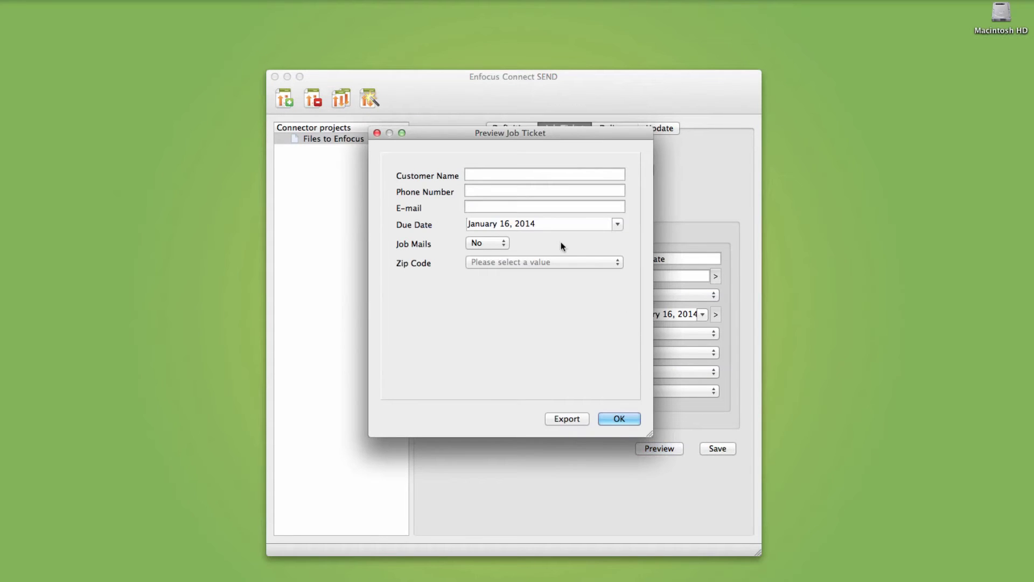
{"action": "left_click", "coordinate": [543, 222]}
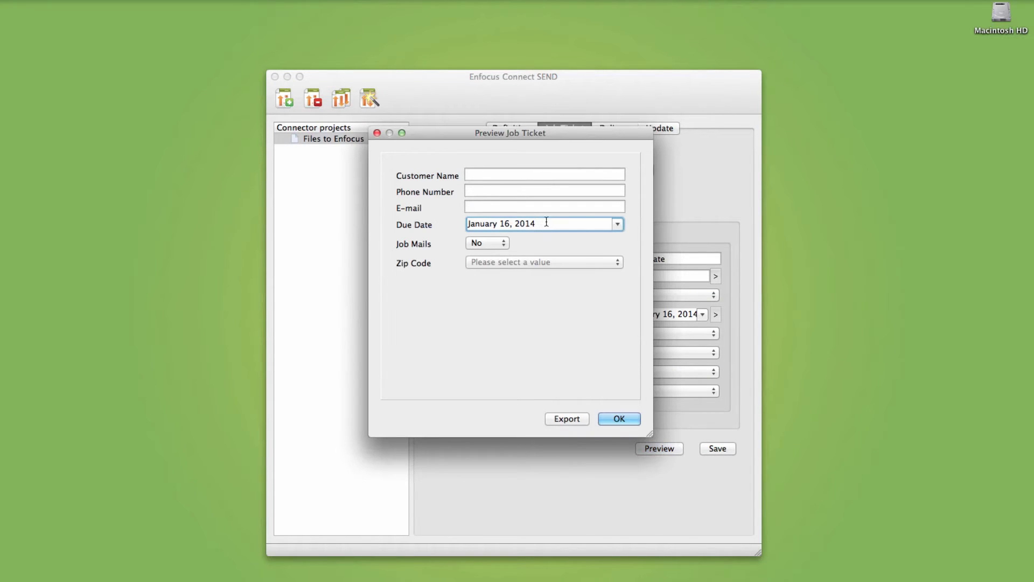
{"action": "left_click", "coordinate": [618, 225]}
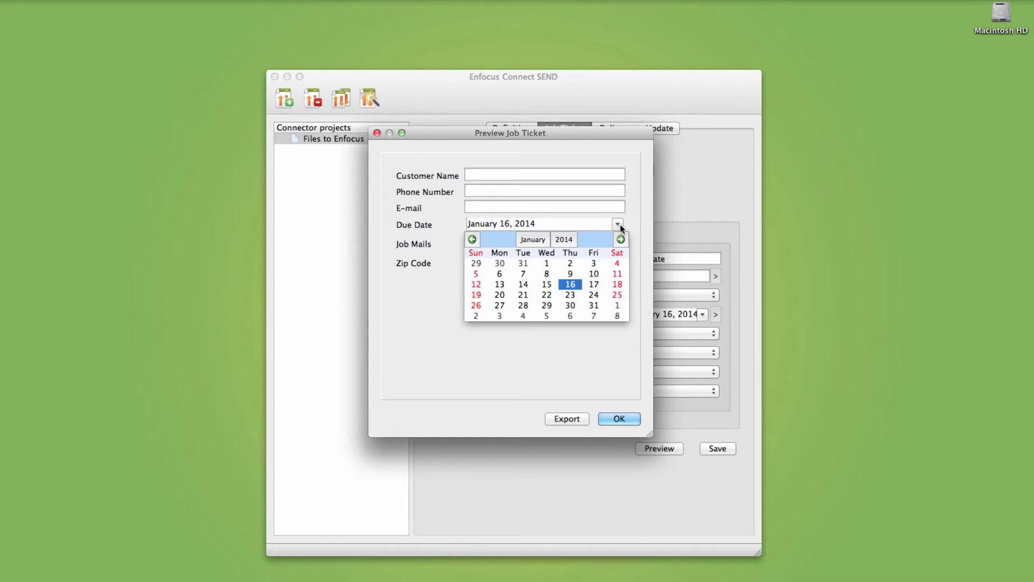
{"action": "left_click", "coordinate": [619, 225]}
{"action": "left_click", "coordinate": [486, 245]}
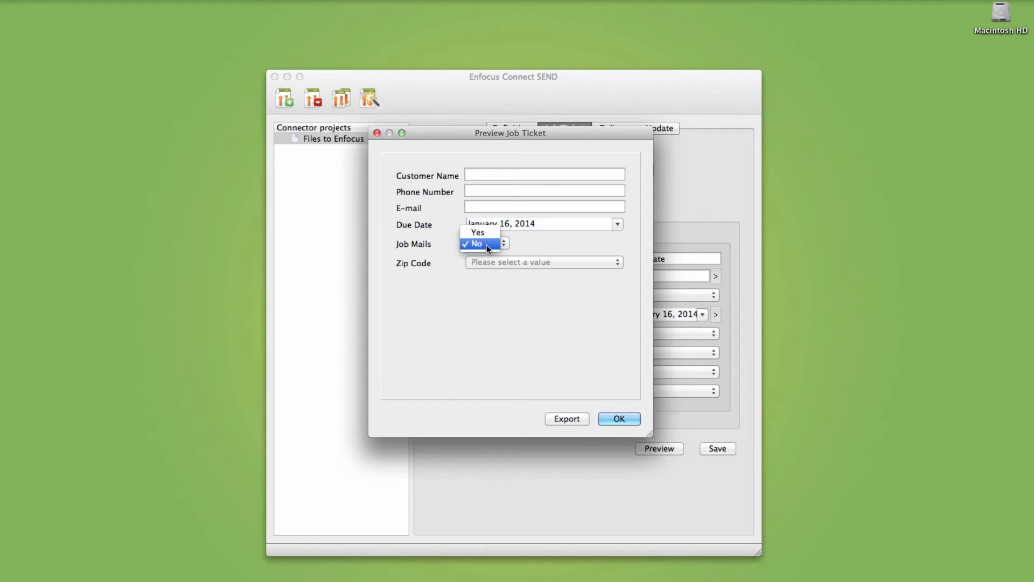
{"action": "left_click", "coordinate": [534, 245]}
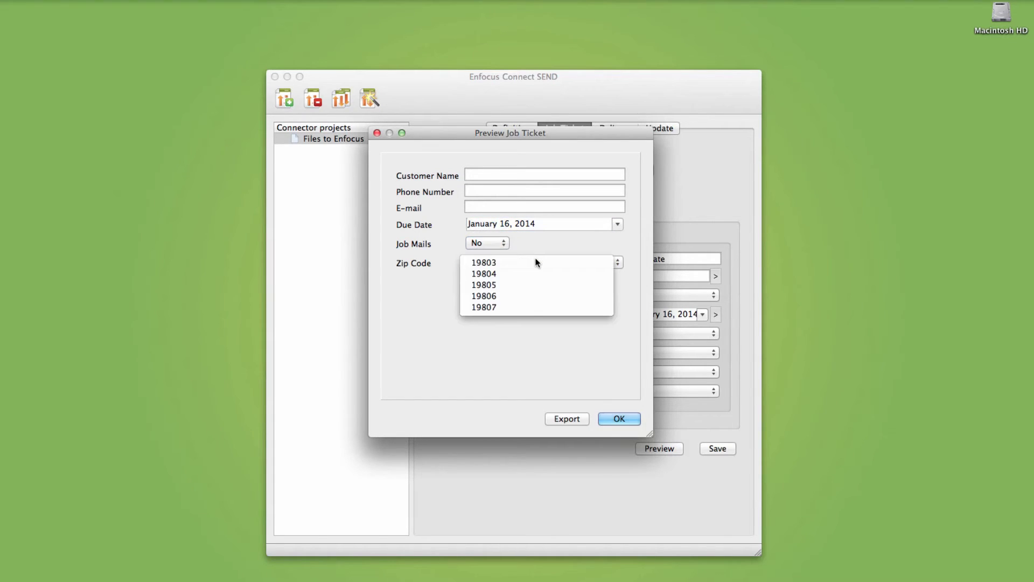
{"action": "left_click", "coordinate": [579, 246]}
{"action": "left_click", "coordinate": [625, 421]}
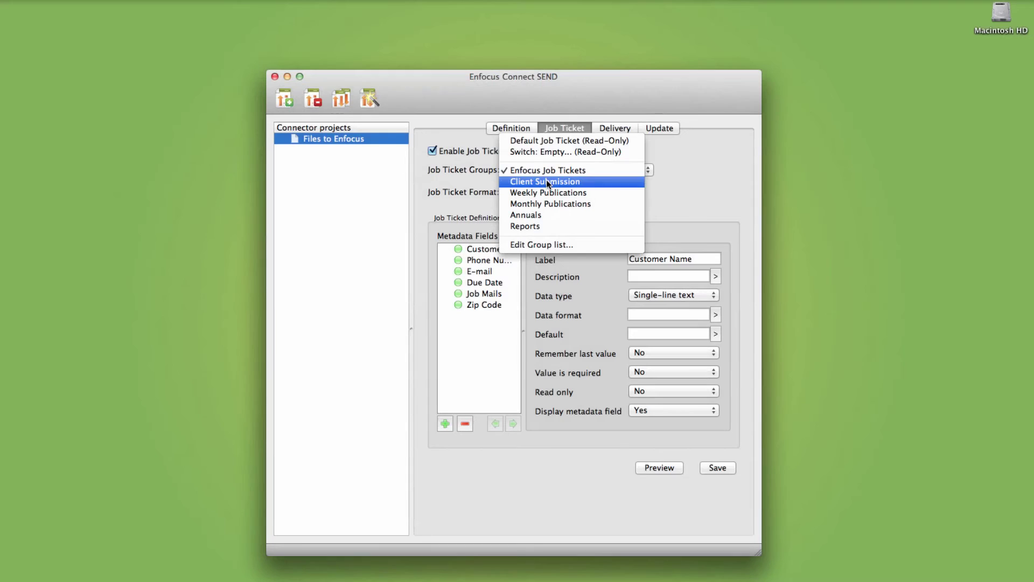
{"action": "left_click", "coordinate": [546, 183]}
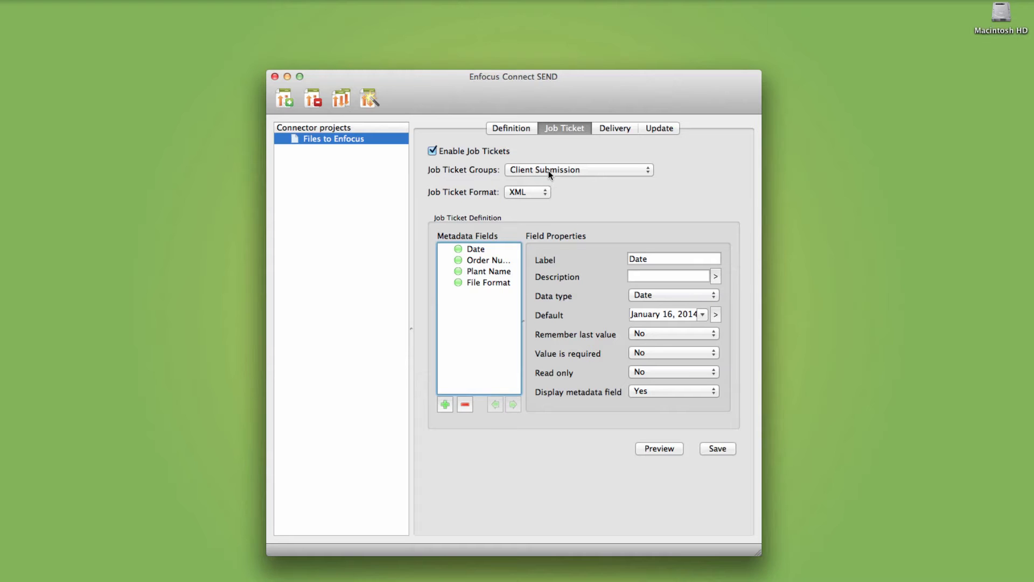
{"action": "left_click", "coordinate": [549, 171]}
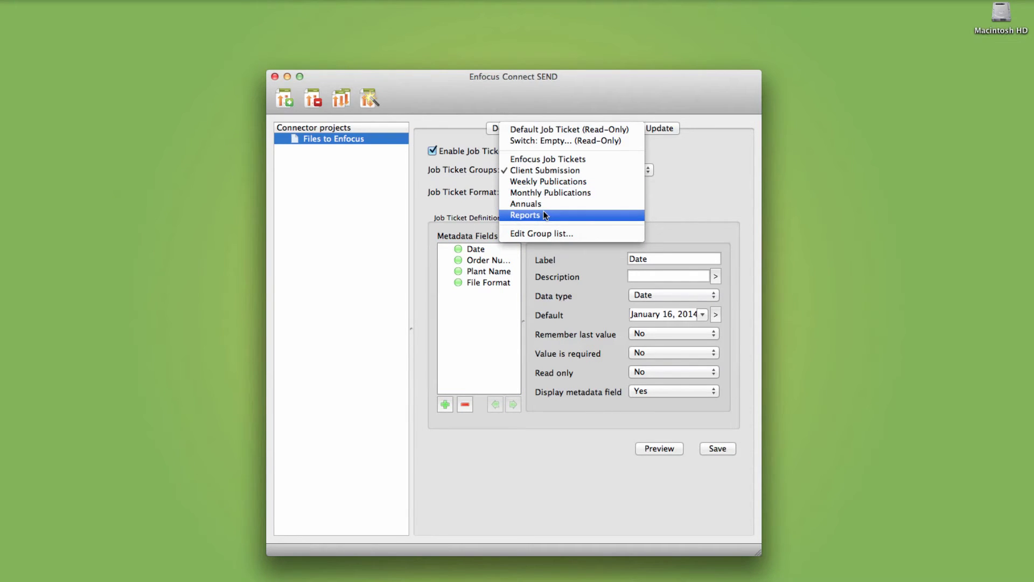
{"action": "left_click", "coordinate": [610, 232]}
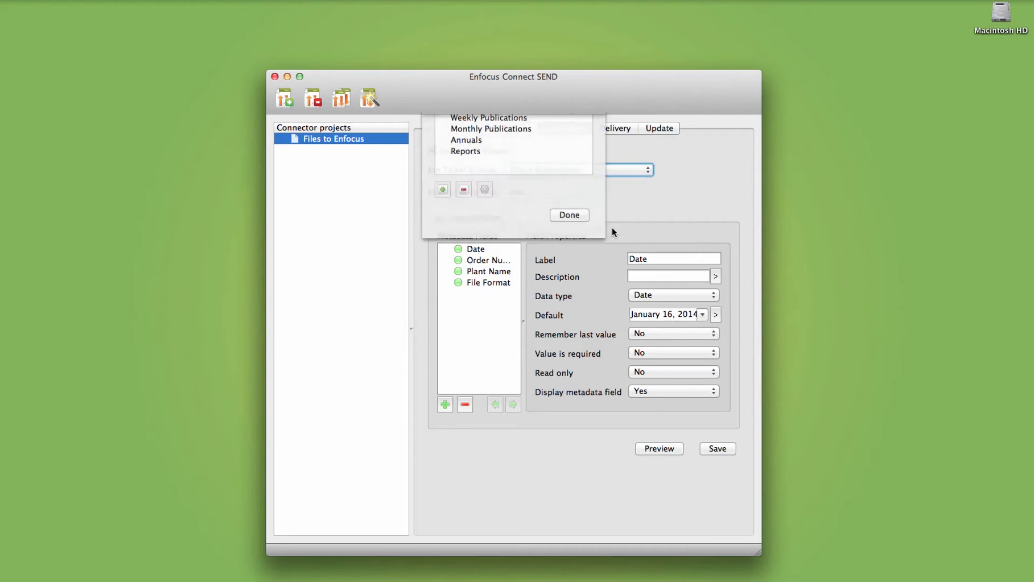
{"action": "left_click", "coordinate": [579, 285]}
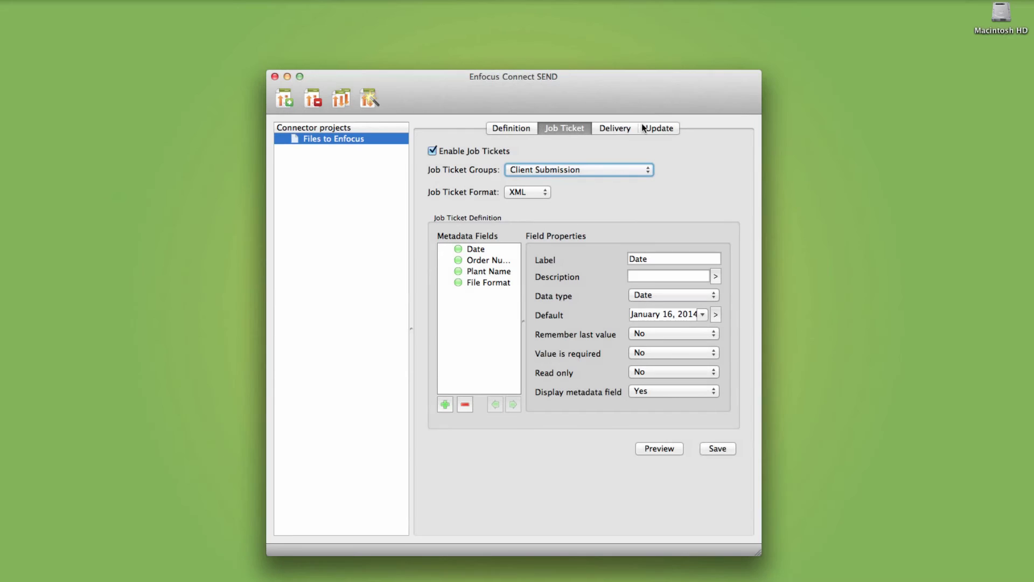
Try the delivery file options: non-PDF files, size limit, and compression left off
{"action": "left_click", "coordinate": [605, 130]}
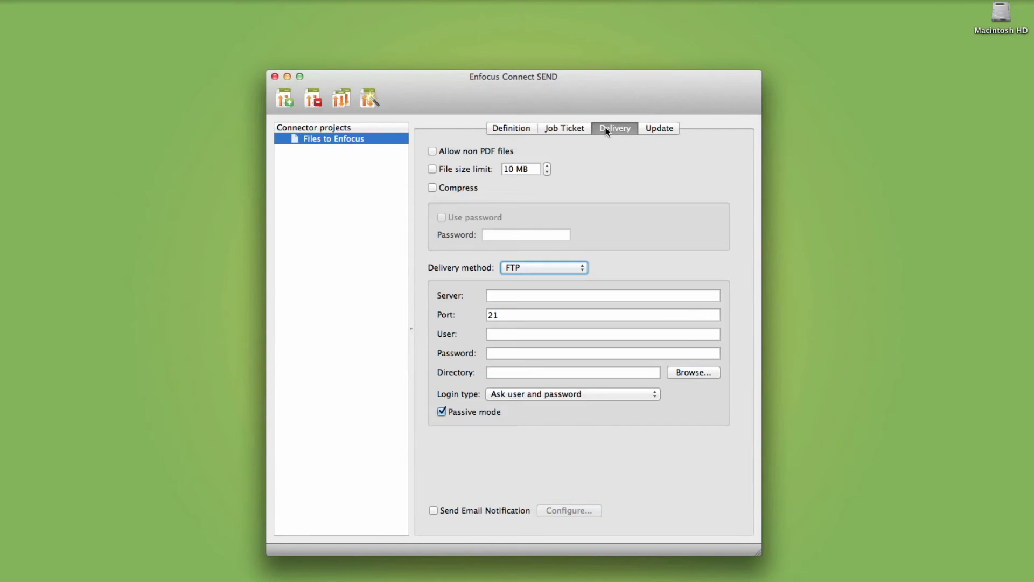
{"action": "mouse_move", "coordinate": [459, 157]}
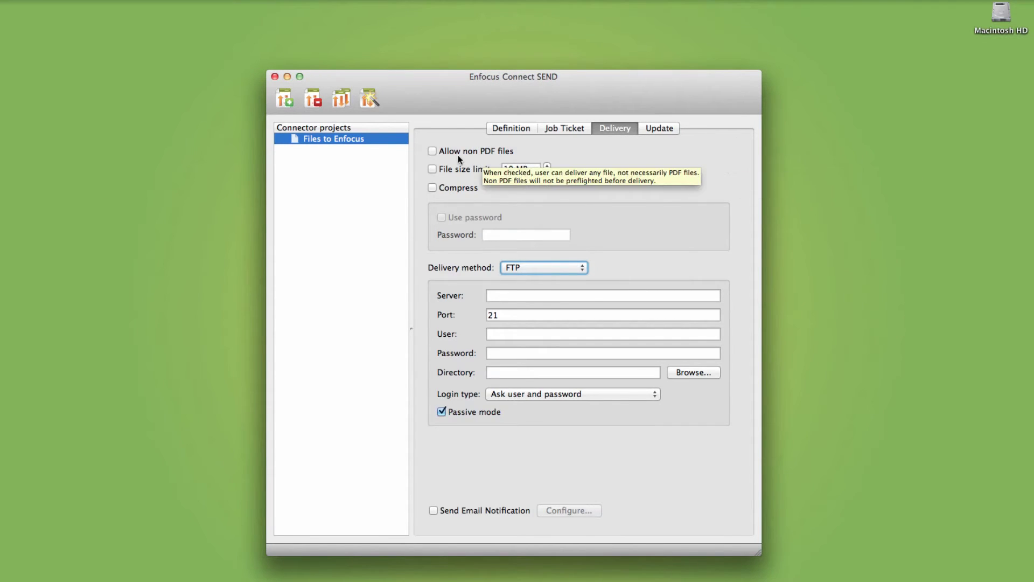
{"action": "left_click", "coordinate": [431, 151]}
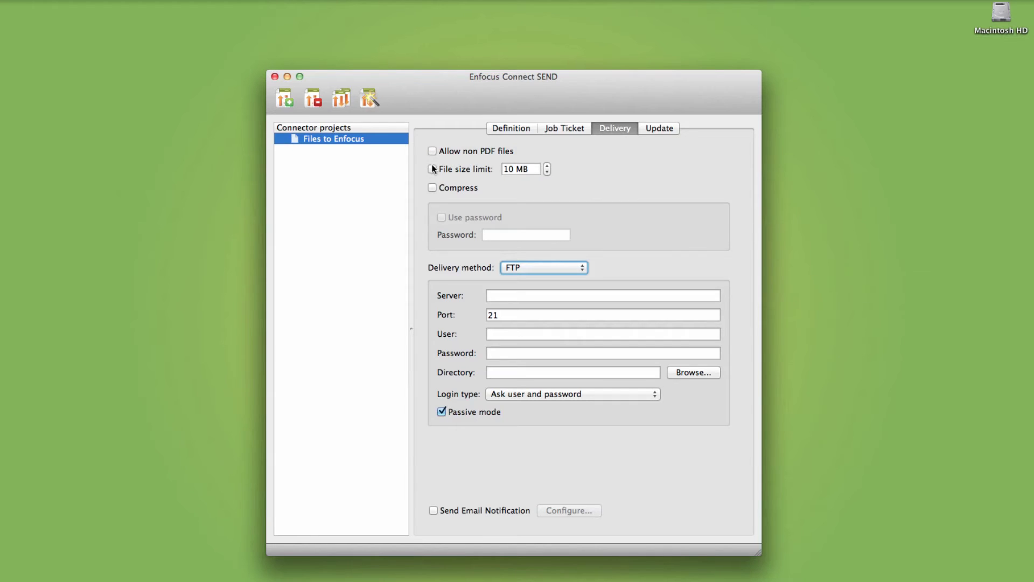
{"action": "left_click", "coordinate": [432, 169]}
{"action": "left_click", "coordinate": [432, 188]}
{"action": "left_click", "coordinate": [433, 188]}
Turn on email notification for deliveries and bring up the delivery method choices
{"action": "left_click", "coordinate": [560, 267]}
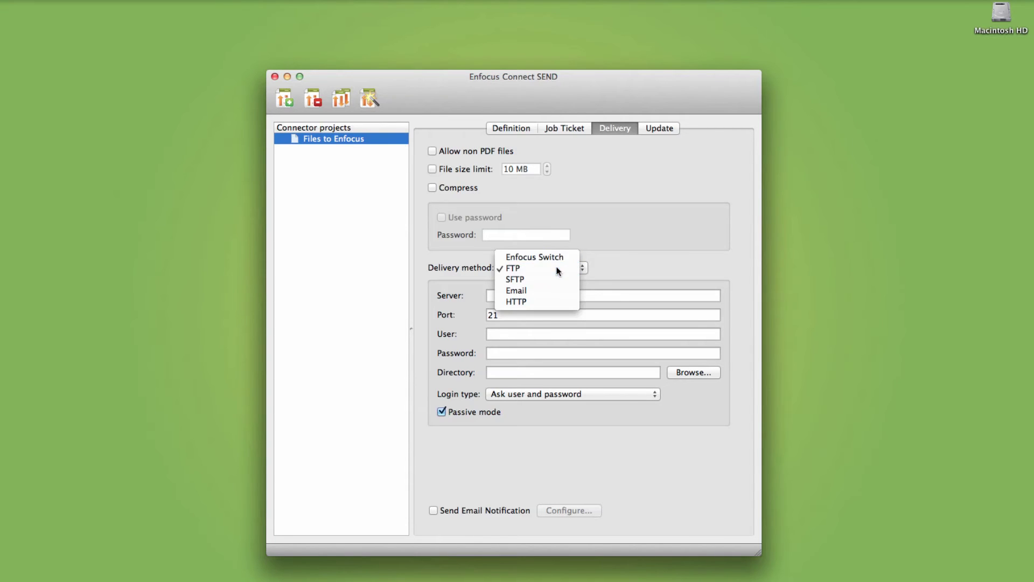
{"action": "left_click", "coordinate": [557, 268]}
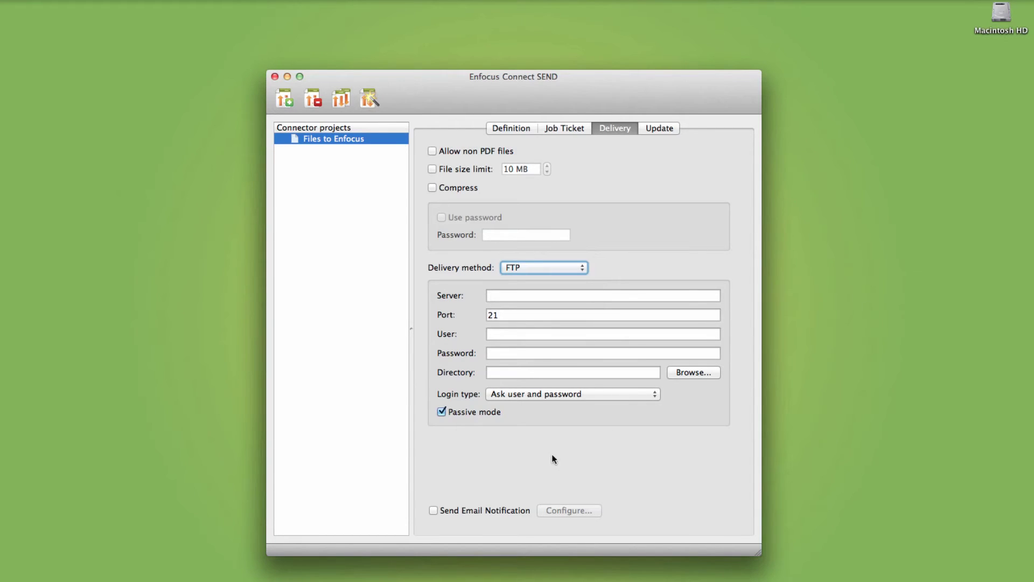
{"action": "left_click", "coordinate": [434, 511]}
{"action": "left_click", "coordinate": [434, 510]}
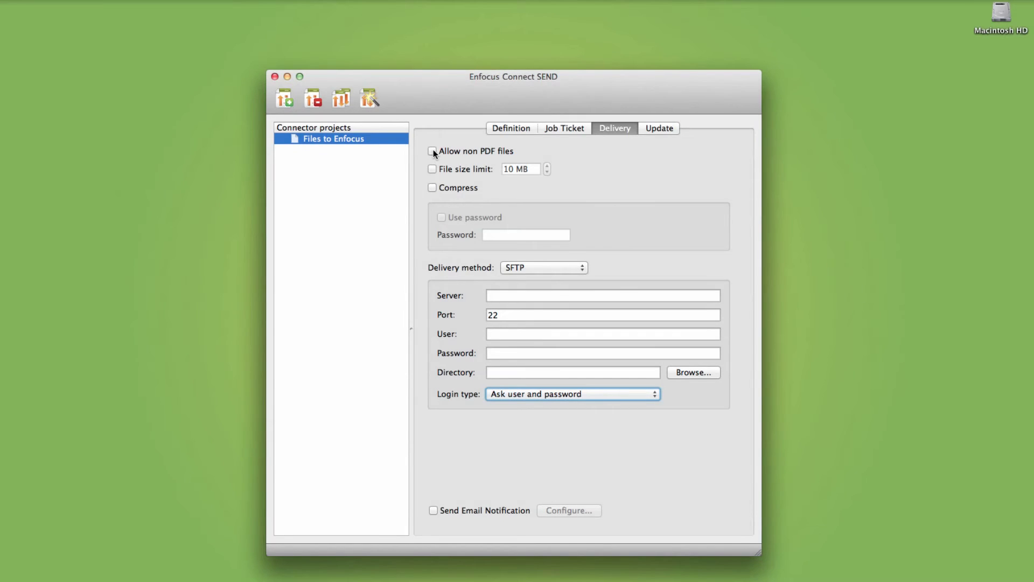
{"action": "left_click", "coordinate": [434, 510]}
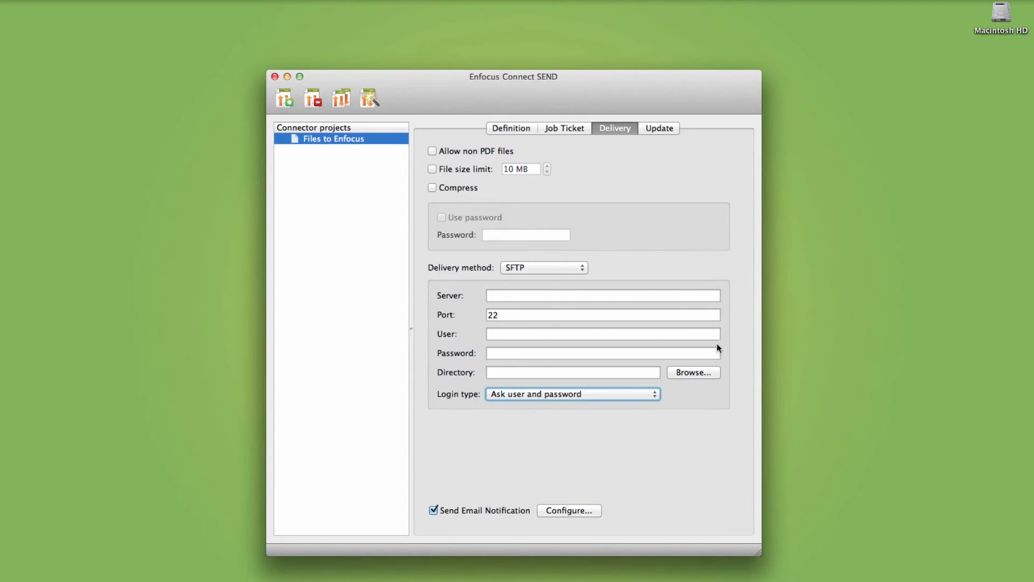
{"action": "left_click", "coordinate": [574, 267]}
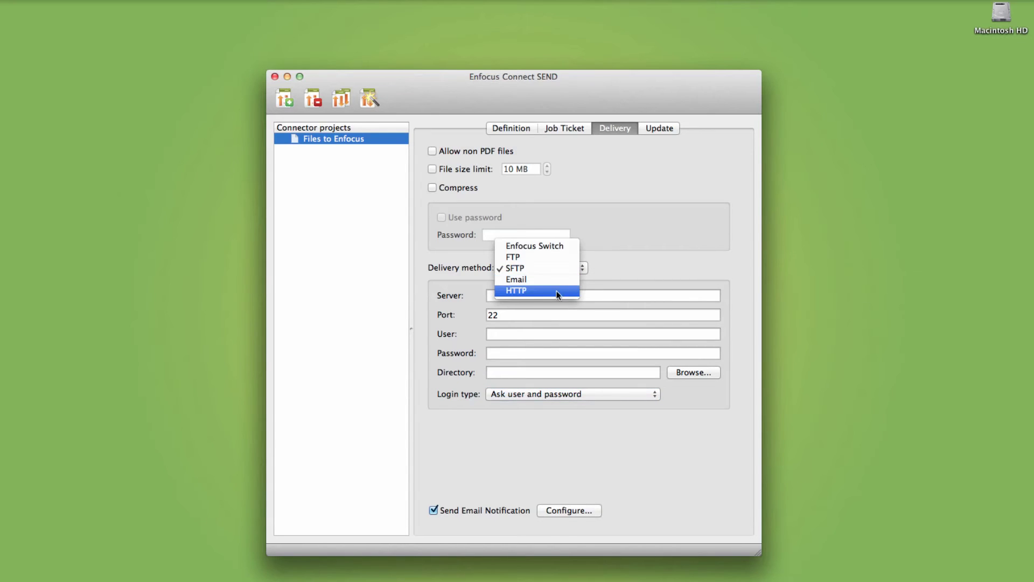
Deliver by FTP to ftp.sample.com as user enfocus, with password and directory weeklies/enfocus
{"action": "left_click", "coordinate": [535, 256]}
{"action": "left_click", "coordinate": [521, 293]}
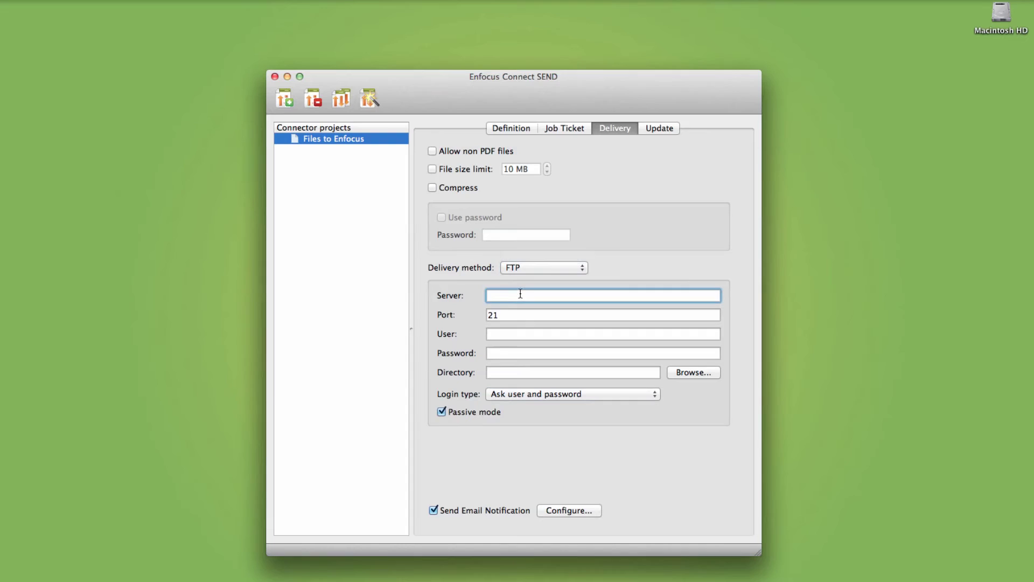
{"action": "type", "text": "ftp.sample."}
{"action": "type", "text": "com"}
{"action": "key", "text": "Tab"}
{"action": "key", "text": "Tab"}
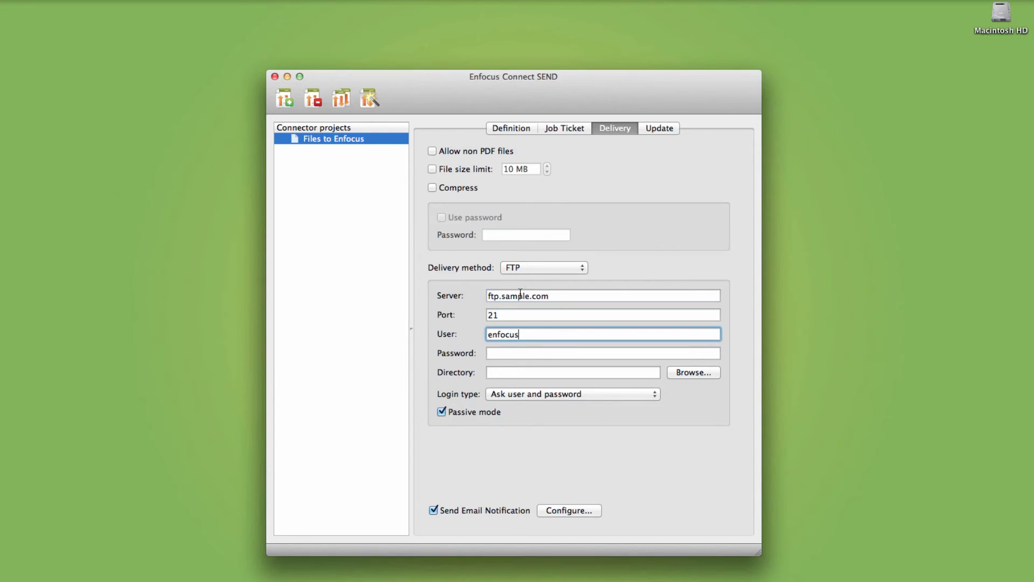
{"action": "key", "text": "Tab"}
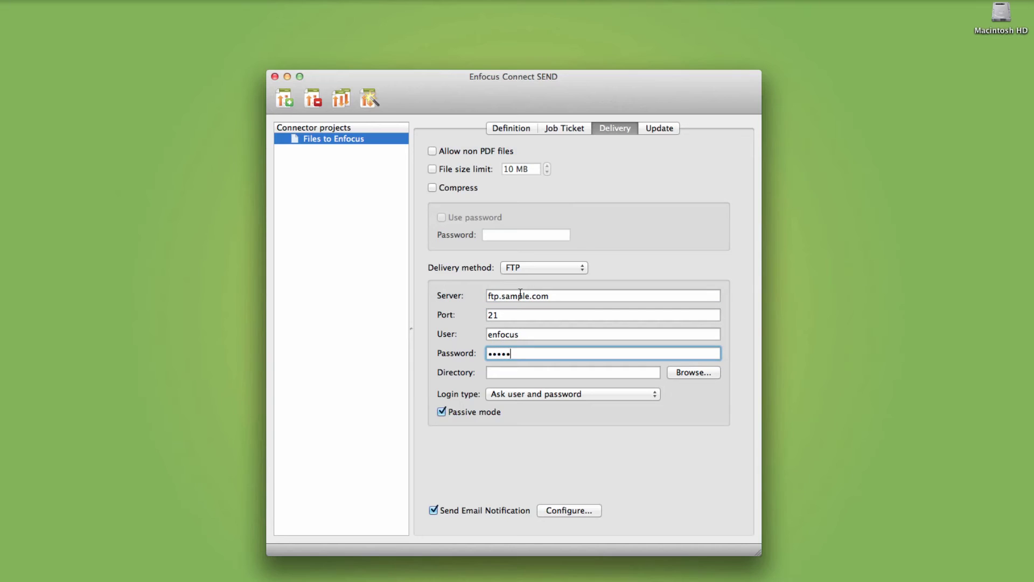
{"action": "key", "text": "Tab"}
{"action": "type", "text": "we"}
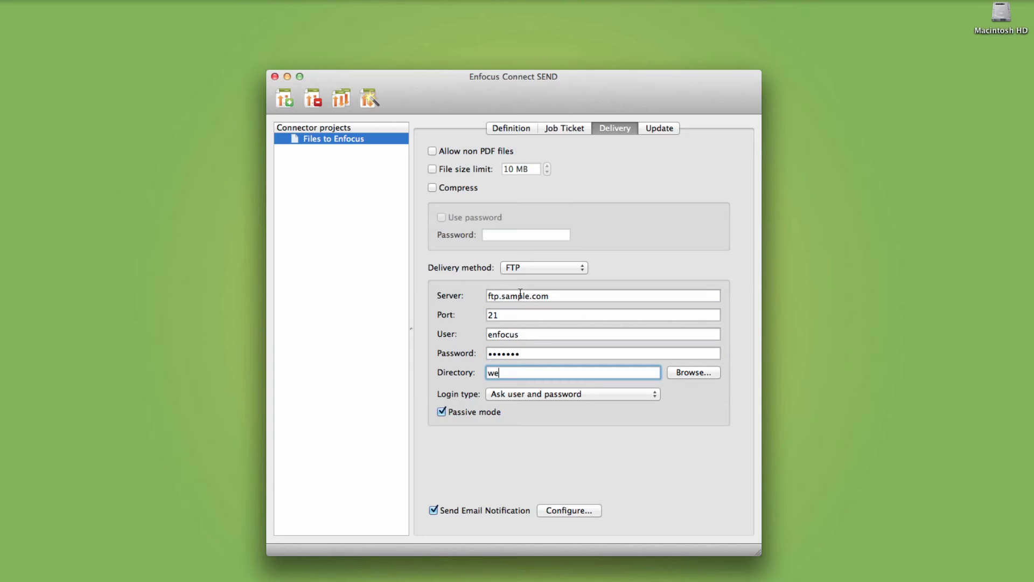
Check the update server address and upload/download logins, then enable the update grace period and select its days value
{"action": "left_click", "coordinate": [558, 509]}
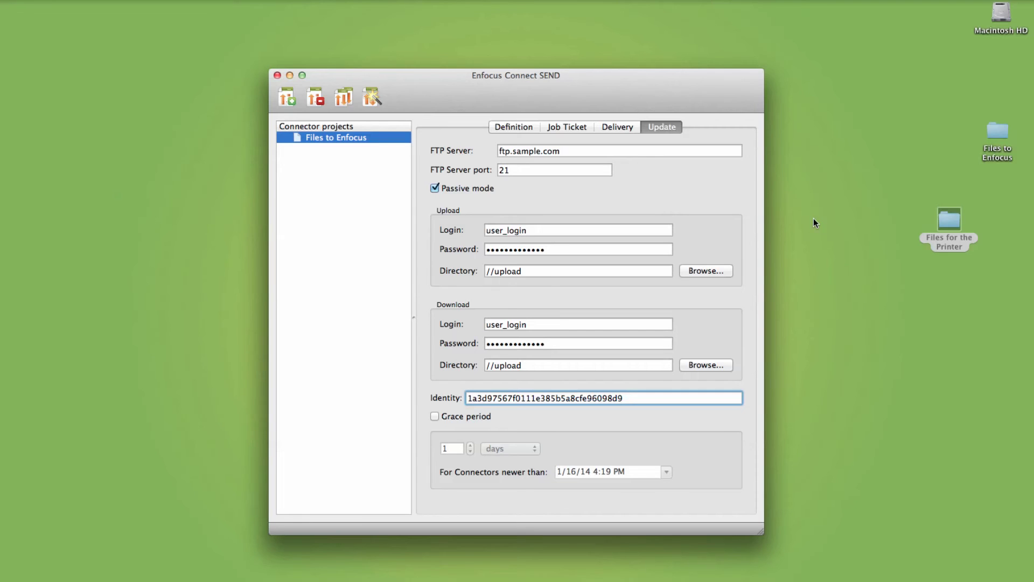
{"action": "left_click", "coordinate": [573, 151]}
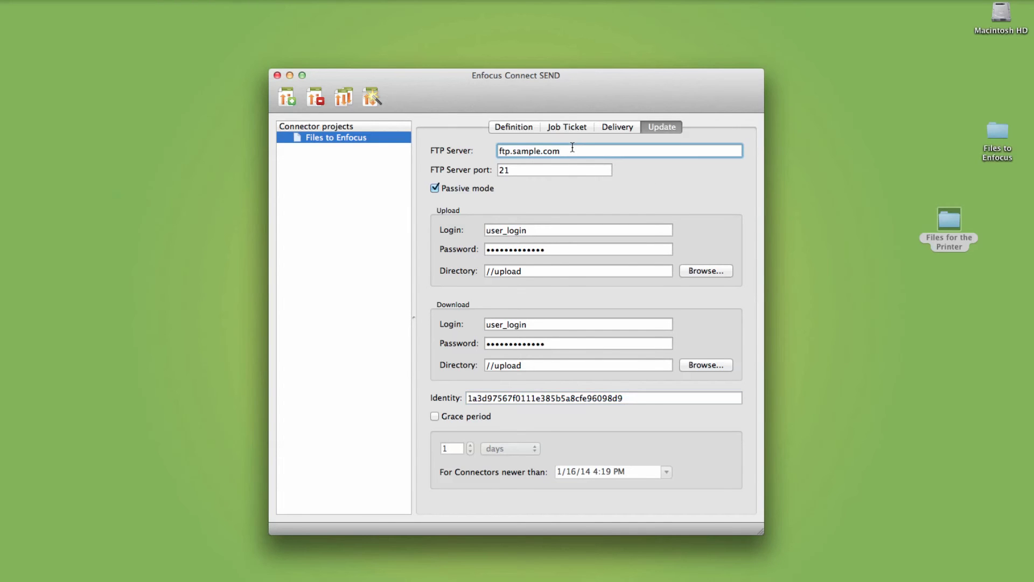
{"action": "left_click", "coordinate": [593, 230]}
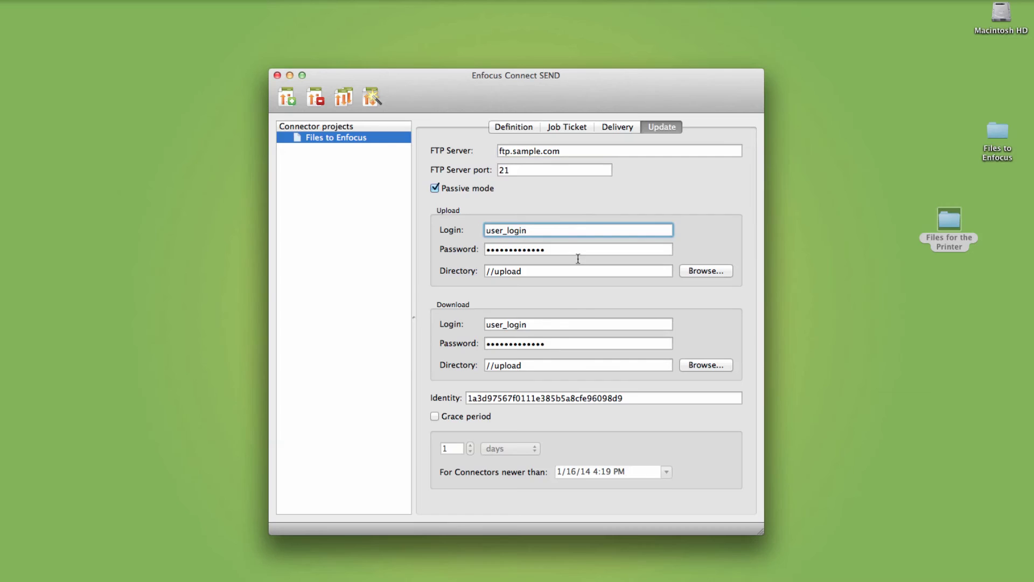
{"action": "left_click", "coordinate": [546, 326]}
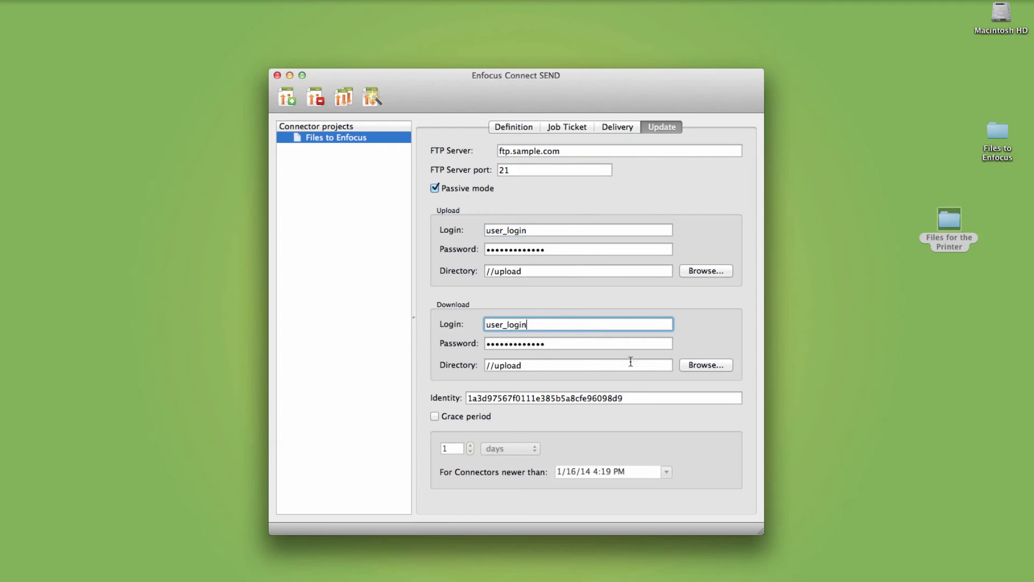
{"action": "left_click", "coordinate": [459, 416]}
{"action": "double_click", "coordinate": [441, 447]}
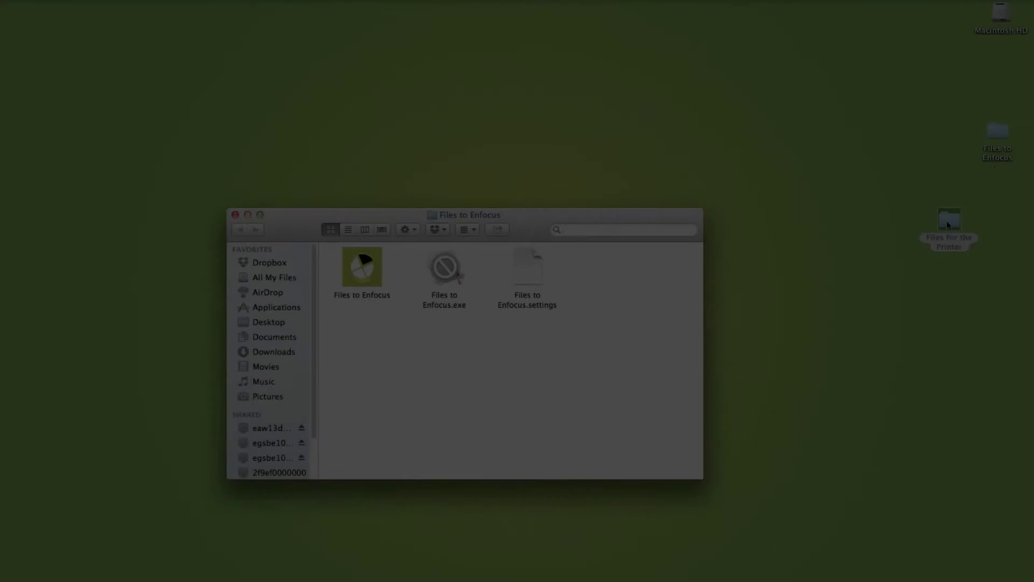
Drop the Files for the Printer folder onto the connector and accept the update to download new settings
{"action": "mouse_move", "coordinate": [949, 224]}
{"action": "left_mouse_down"}
{"action": "mouse_move", "coordinate": [429, 287]}
{"action": "mouse_move", "coordinate": [355, 273]}
{"action": "left_mouse_up"}
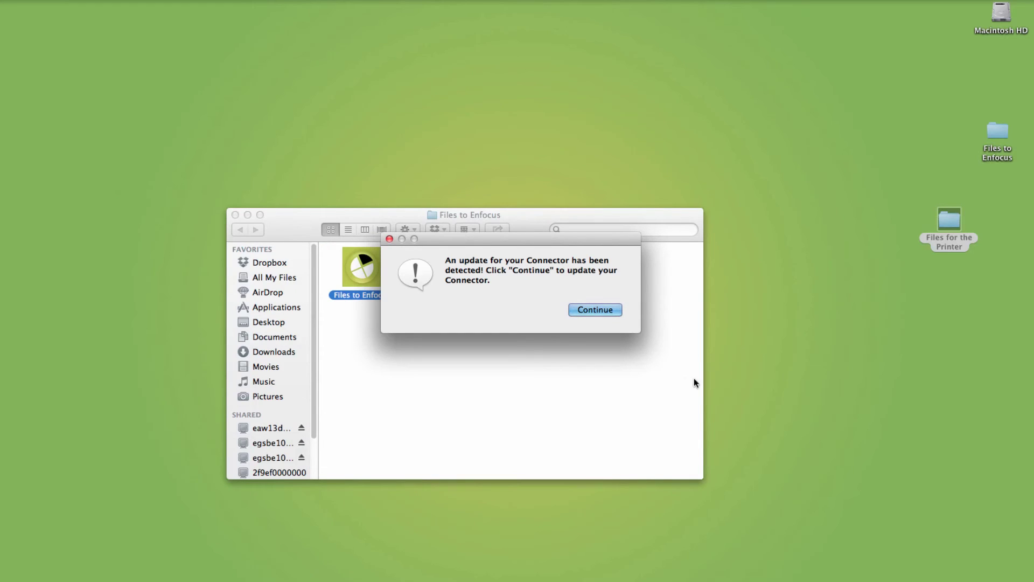
{"action": "left_click", "coordinate": [606, 309]}
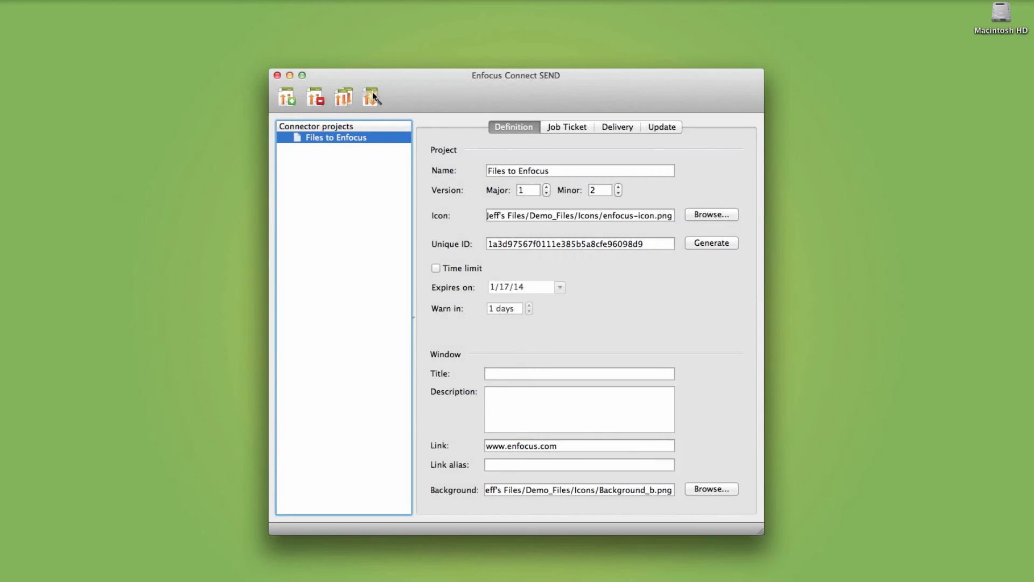
Build the connector with the Desktop's Files to Enfocus folder as the output directory
{"action": "left_click", "coordinate": [372, 94]}
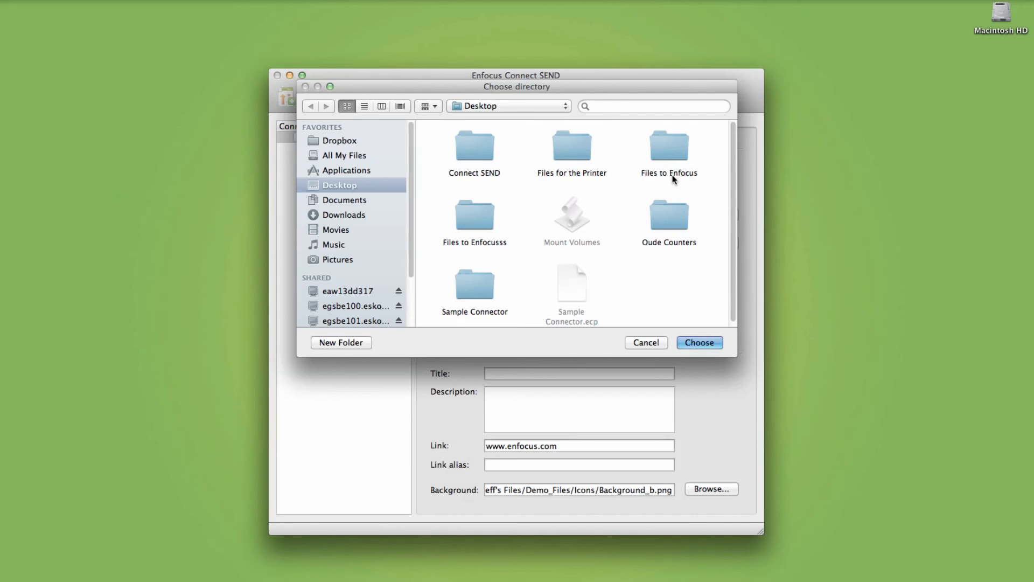
{"action": "left_click", "coordinate": [672, 175]}
{"action": "left_click", "coordinate": [702, 343]}
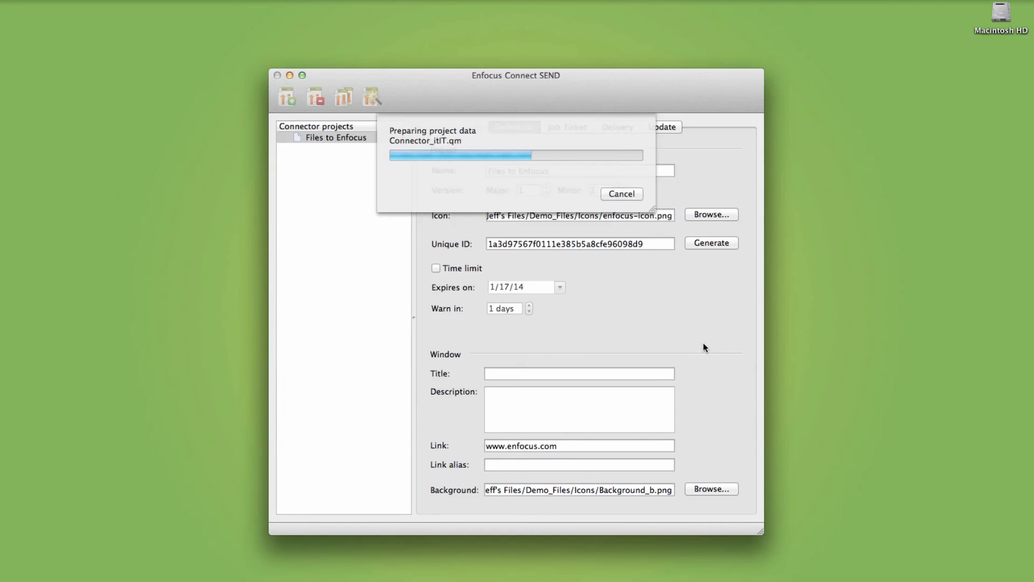